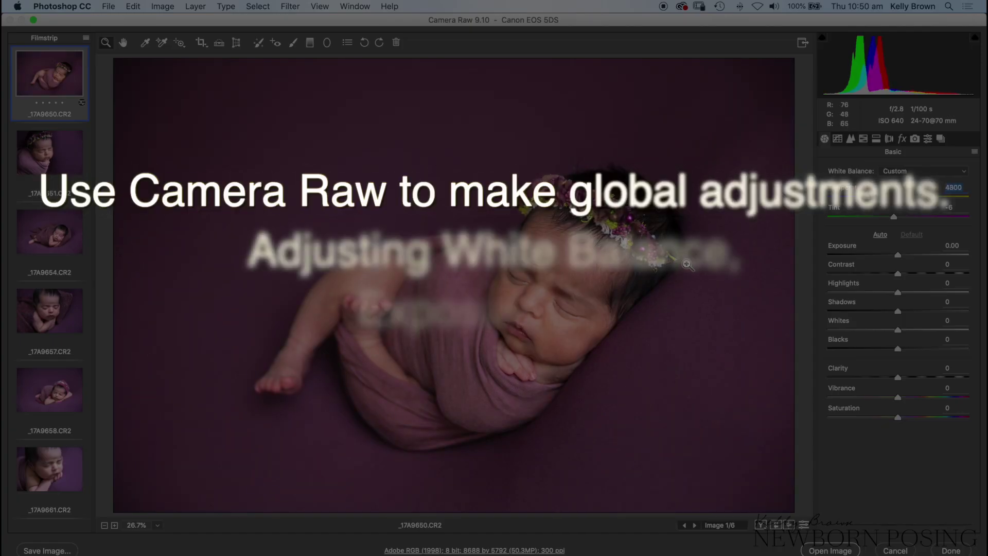
Look through the raw photos in the filmstrip and open all six of them in Photoshop.
key(Down)
key(Down)
key(Down)
key(Down)
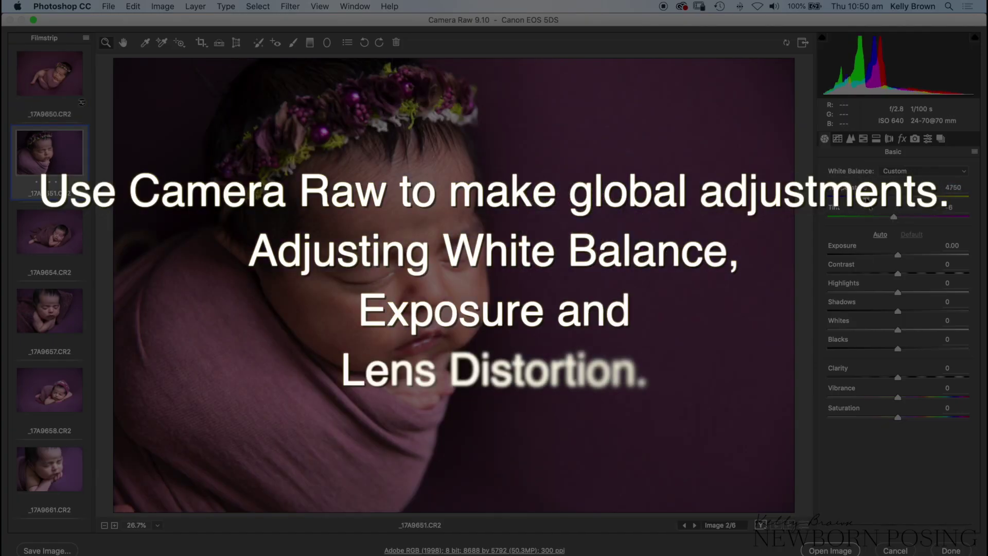
key(Down)
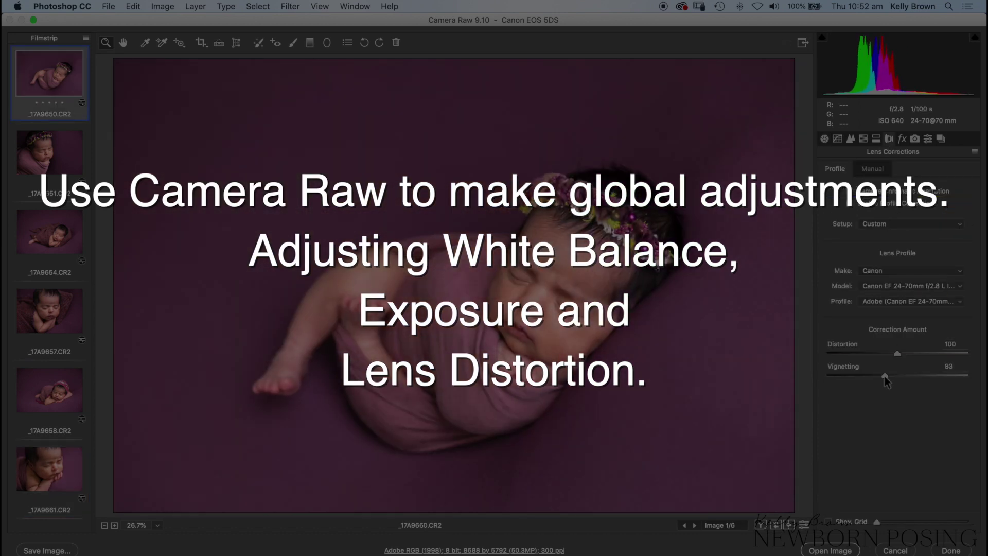
key(Down)
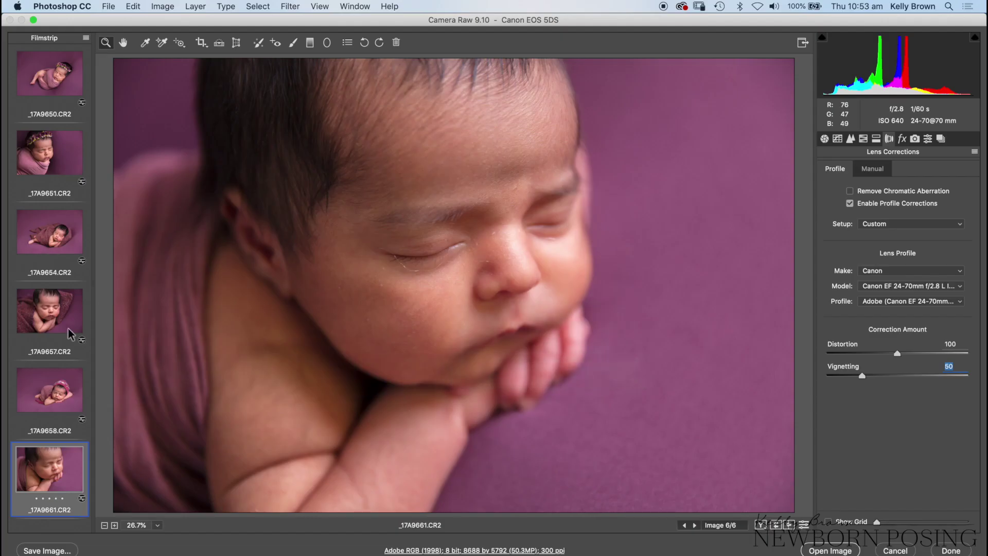
click(59, 396)
key(super+a)
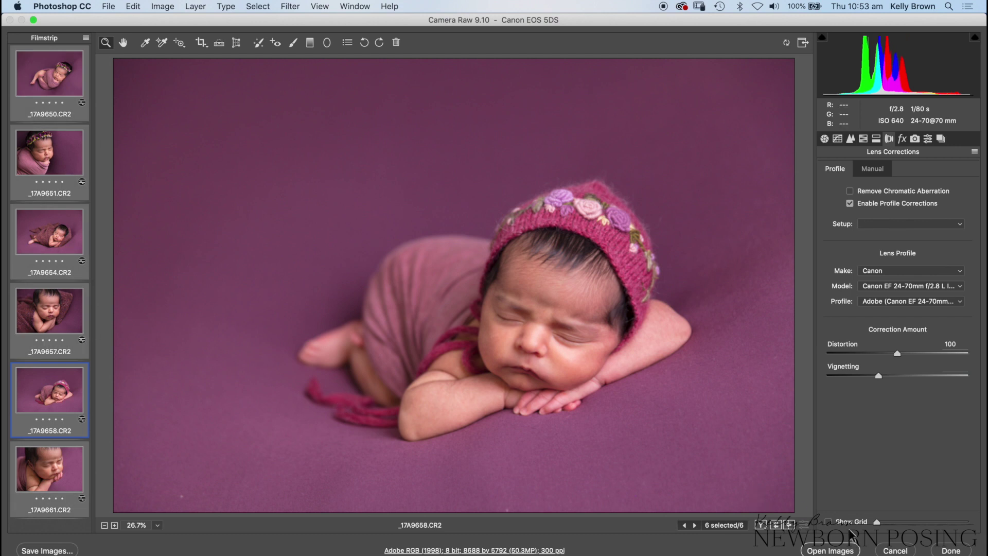
click(830, 552)
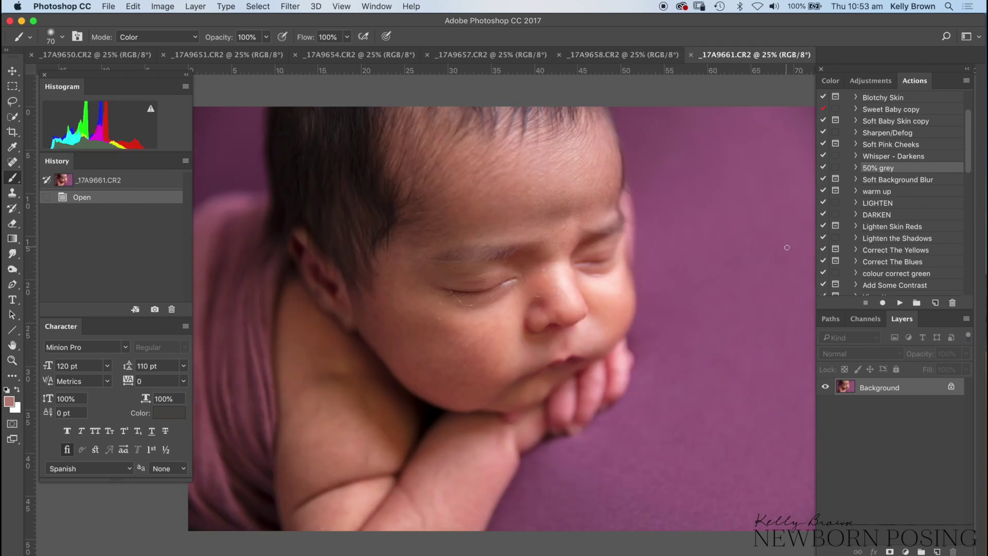
Switch to the _17A9650.CR2 document and fit the whole photo in view.
drag(973, 172, 971, 145)
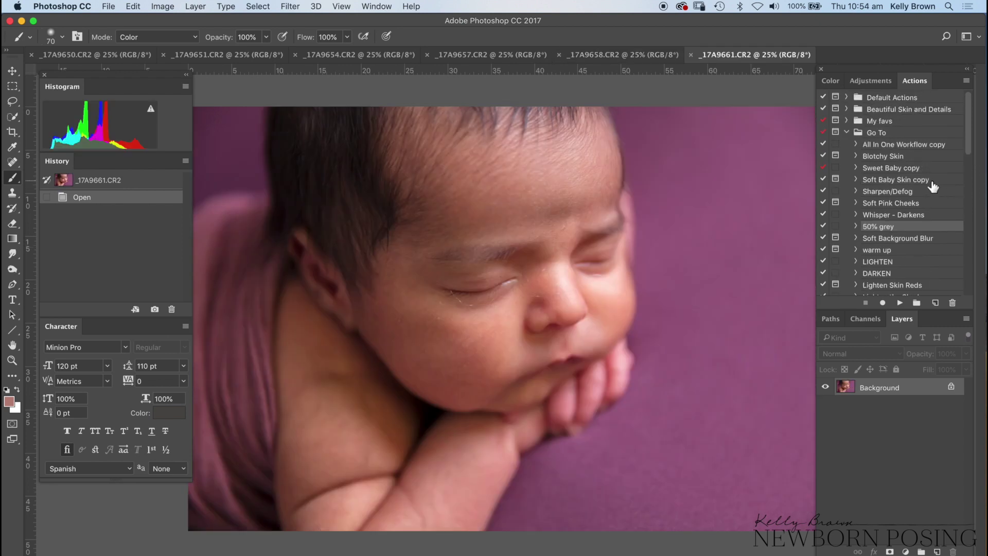
key(super+minus)
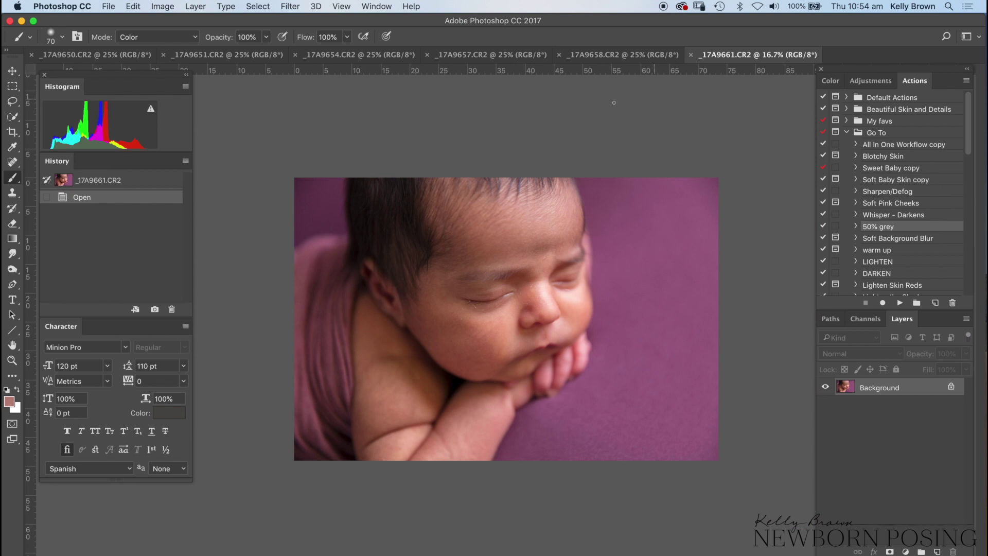
click(117, 57)
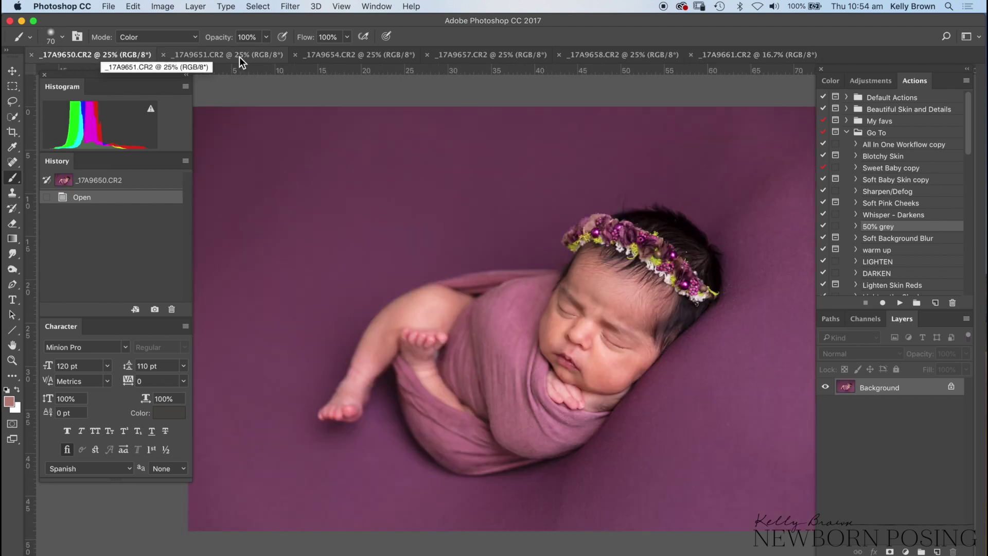
key(super+minus)
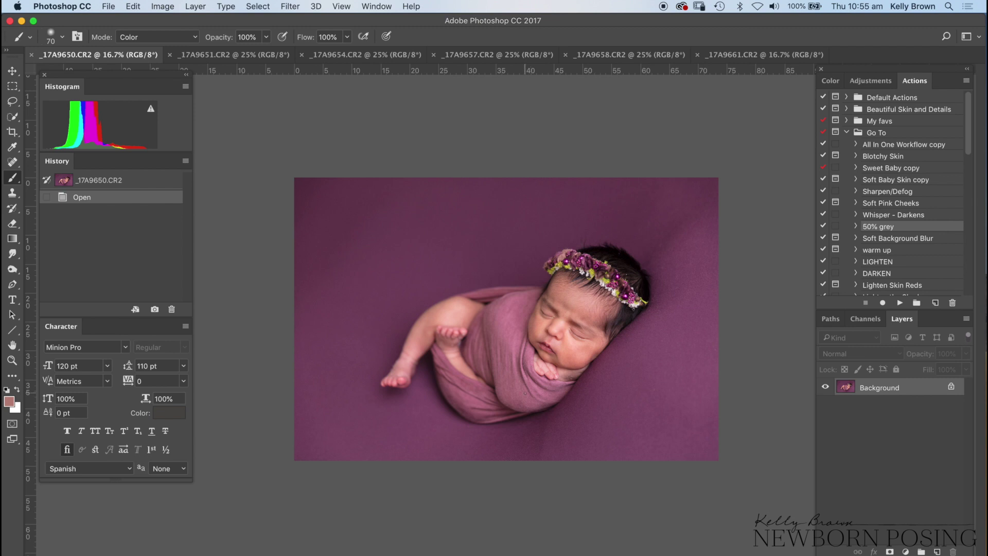
click(525, 394)
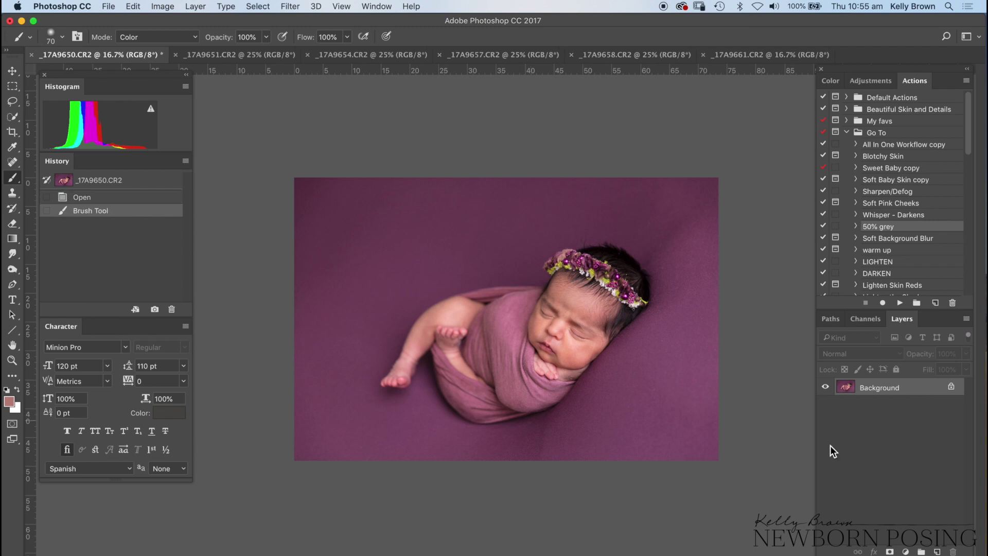
Add a Curves adjustment layer and lift the shadow sampled from the backdrop below the wrap to input 60, output 72.
click(906, 551)
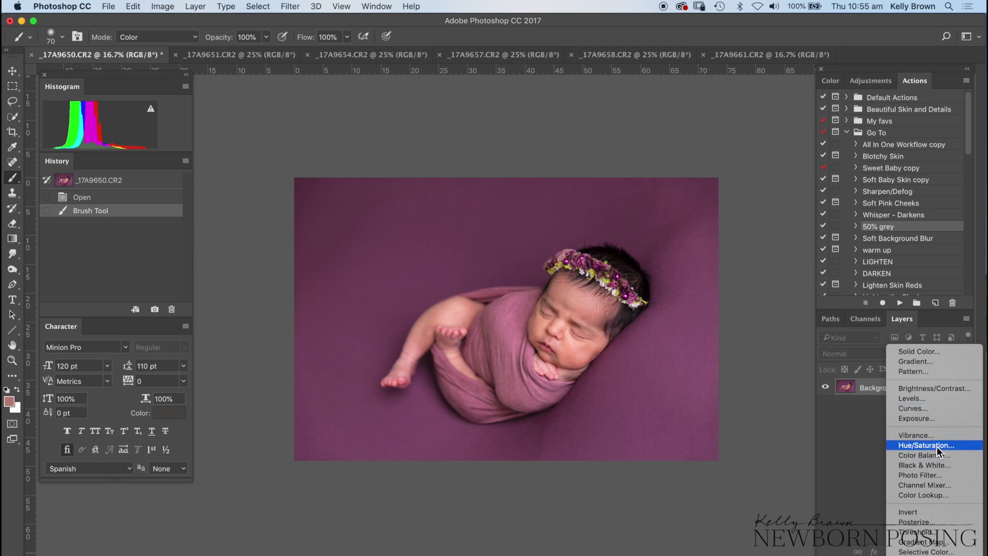
click(909, 409)
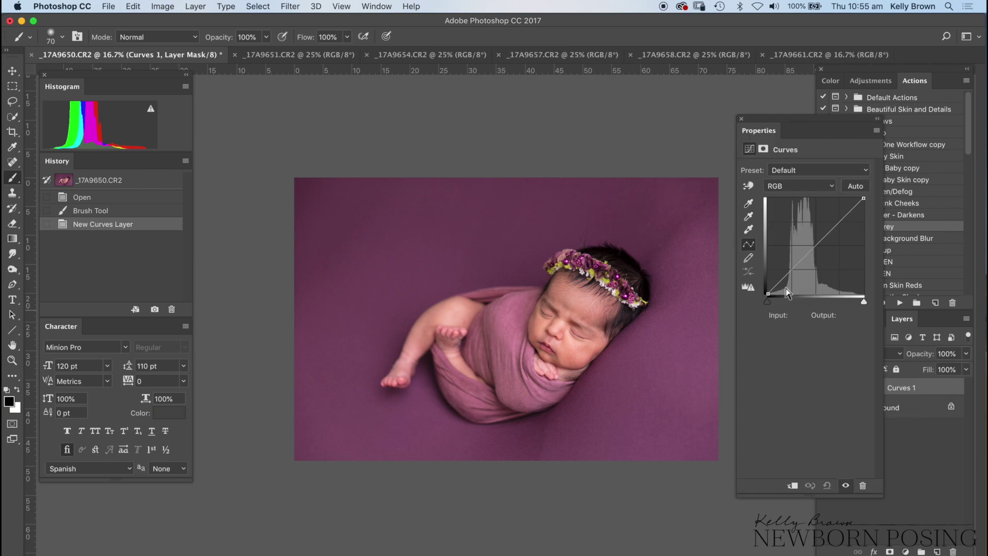
drag(777, 115, 767, 77)
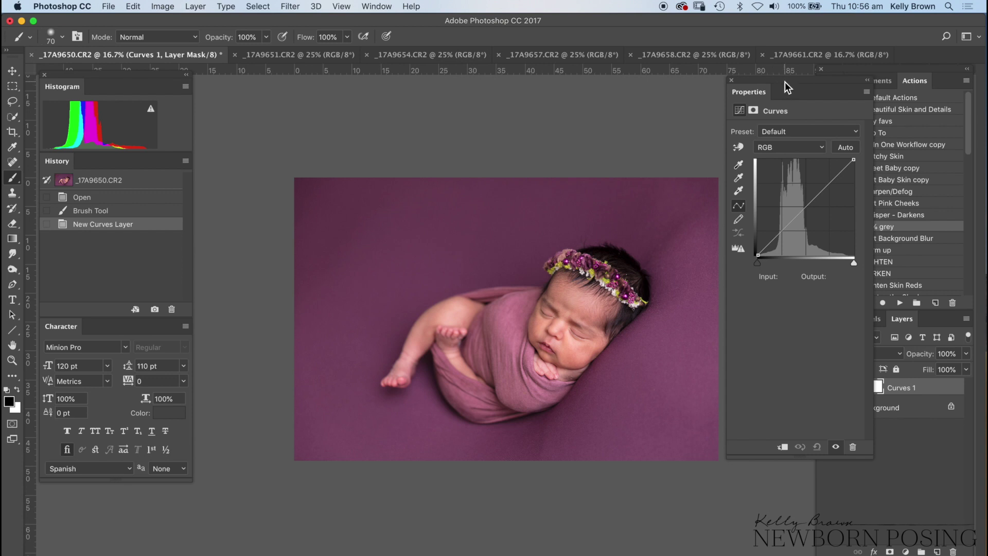
drag(785, 82, 796, 81)
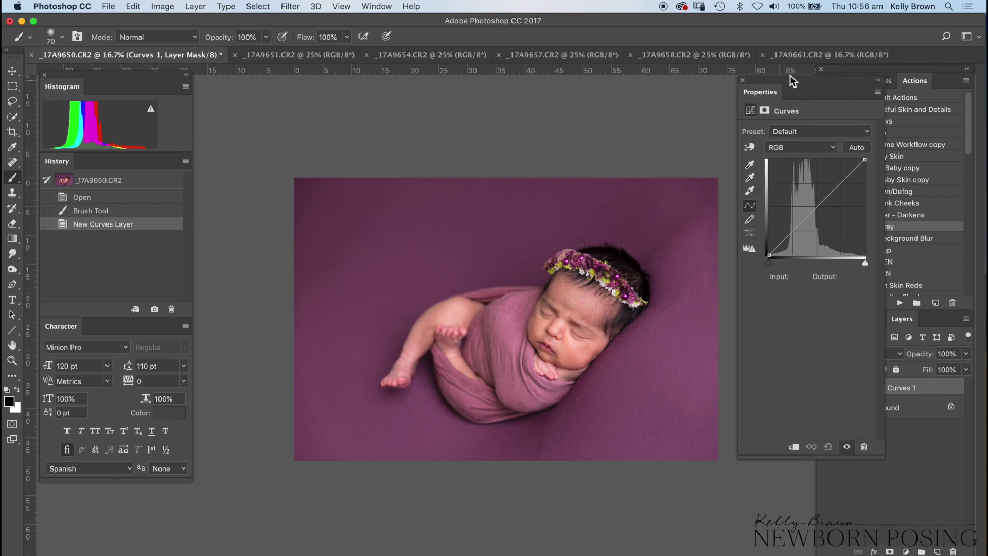
click(751, 147)
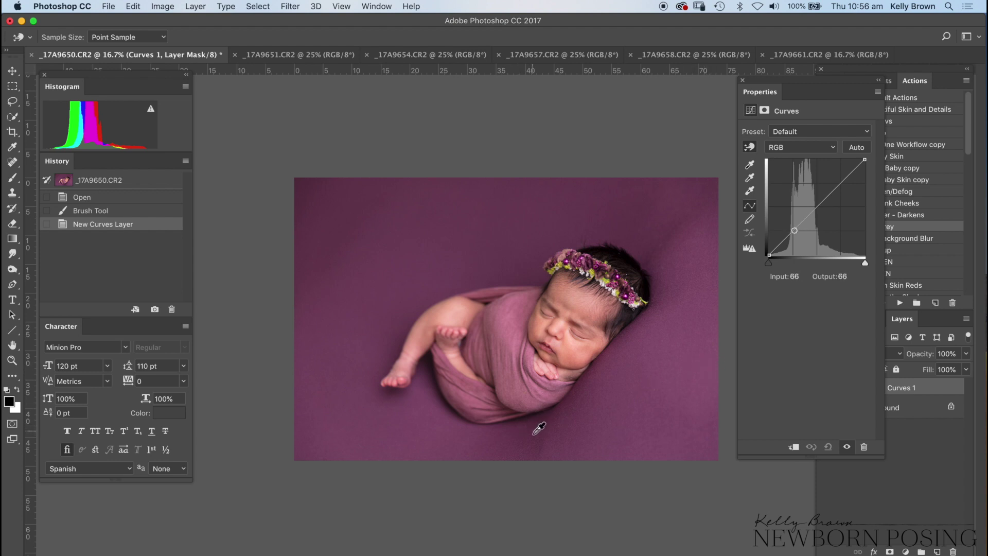
drag(538, 429, 539, 421)
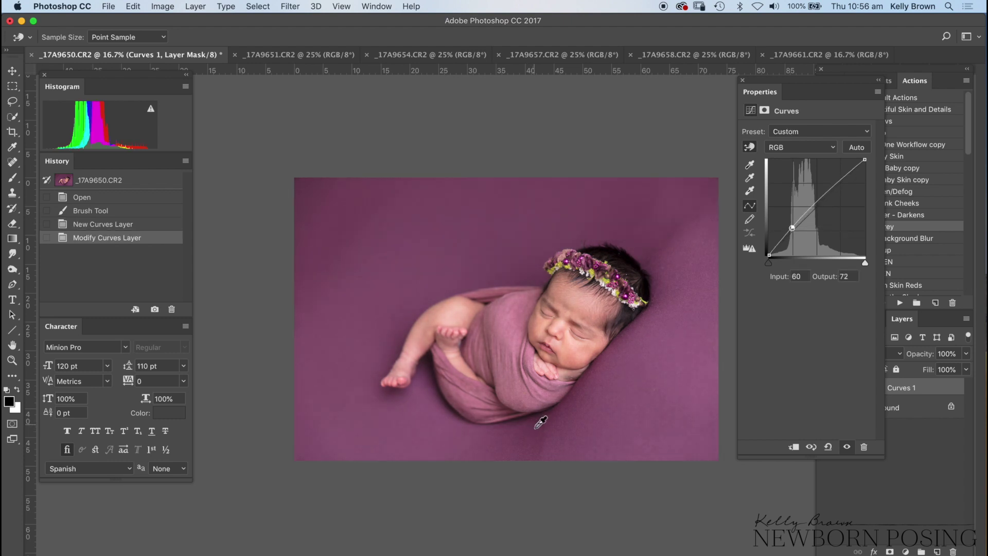
click(743, 81)
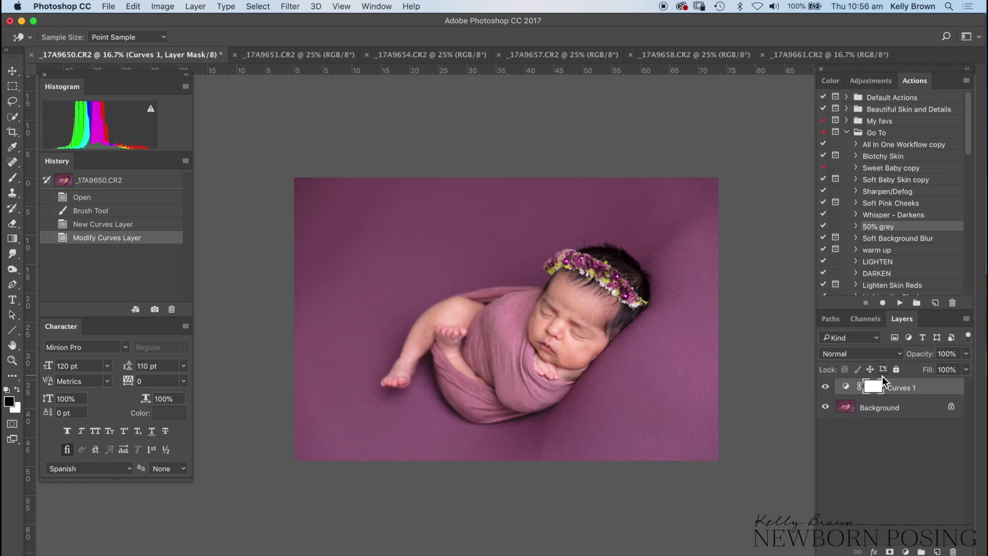
Invert the brightening Curves layer's mask to black and prepare a white brush at 23% opacity.
key(super+i)
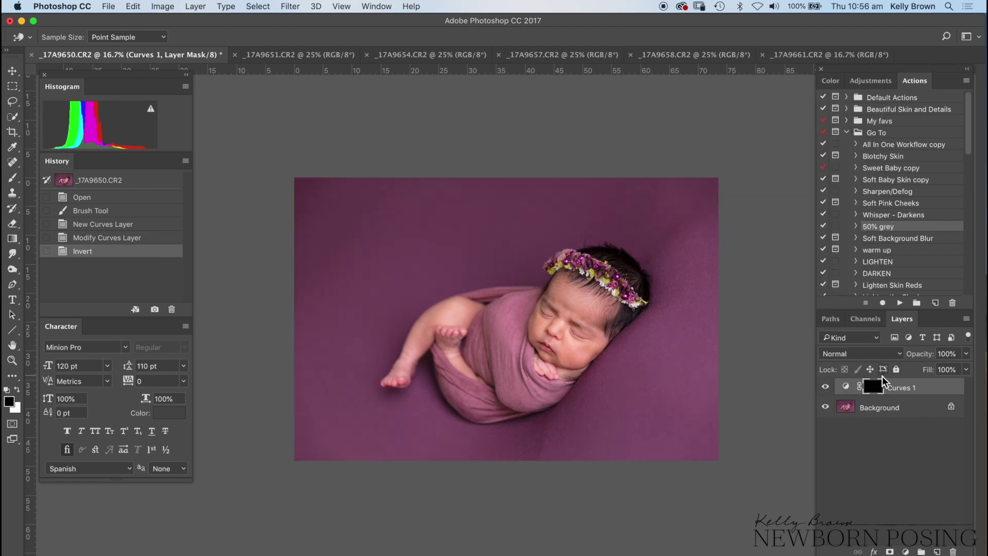
click(12, 177)
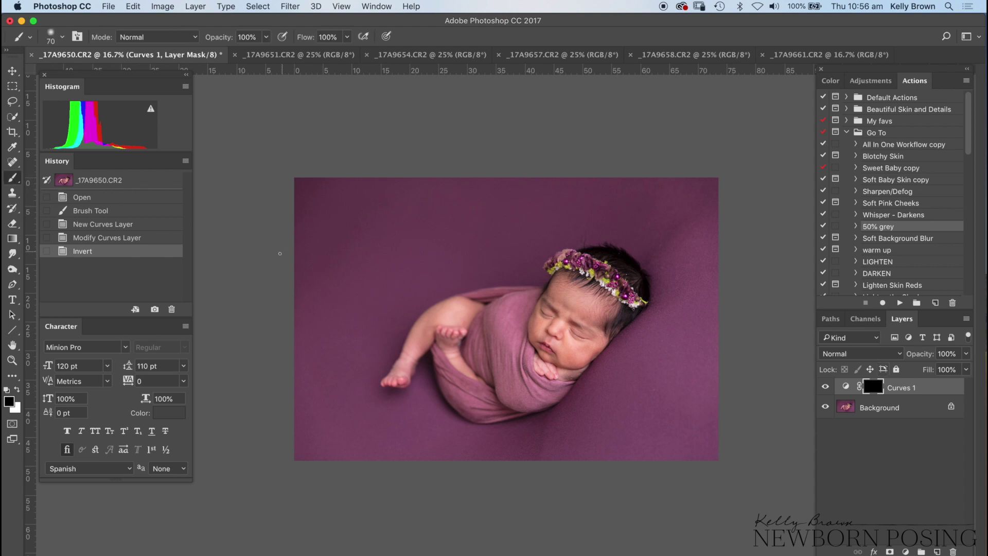
key(x)
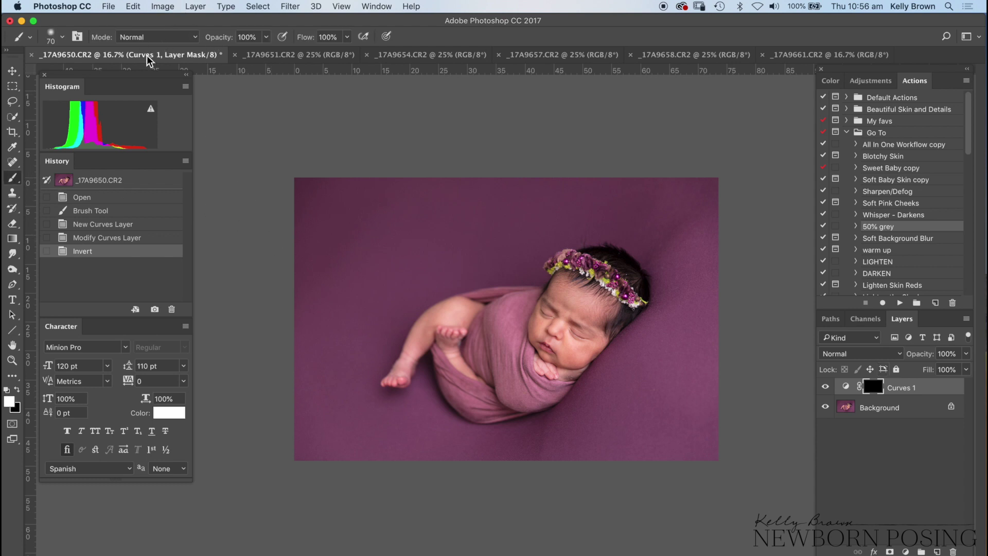
click(266, 38)
drag(266, 51, 223, 50)
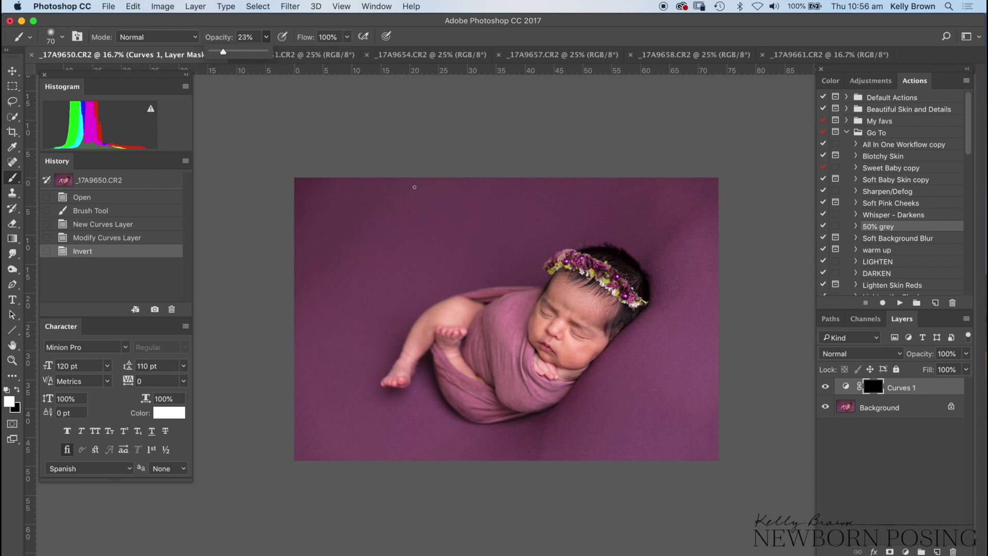
Paint white on the Curves 1 mask to lighten the backdrop shadows beside the baby's head and beneath the wrap, resizing the brush as needed.
right_click(510, 346)
click(571, 366)
click(643, 257)
click(656, 245)
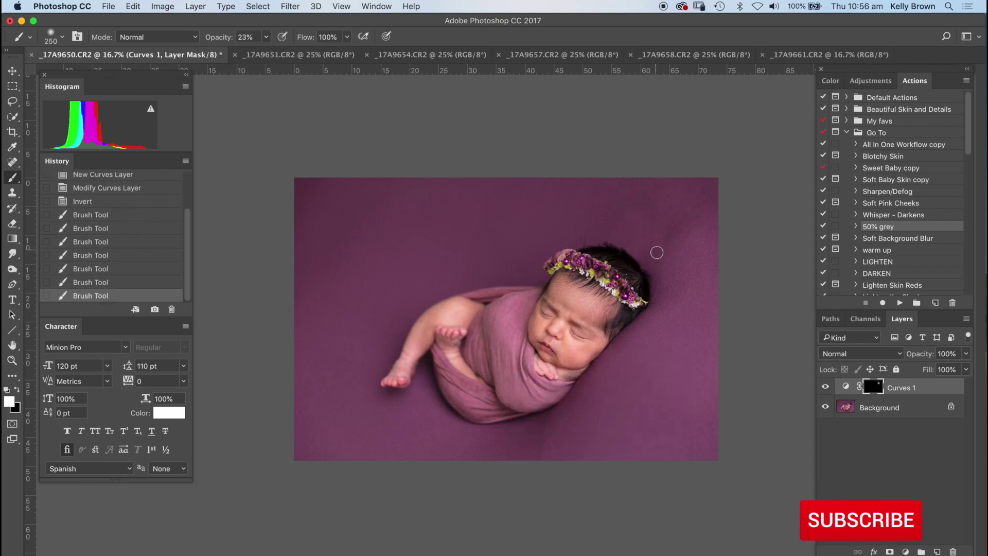
key([)
key([)
key([)
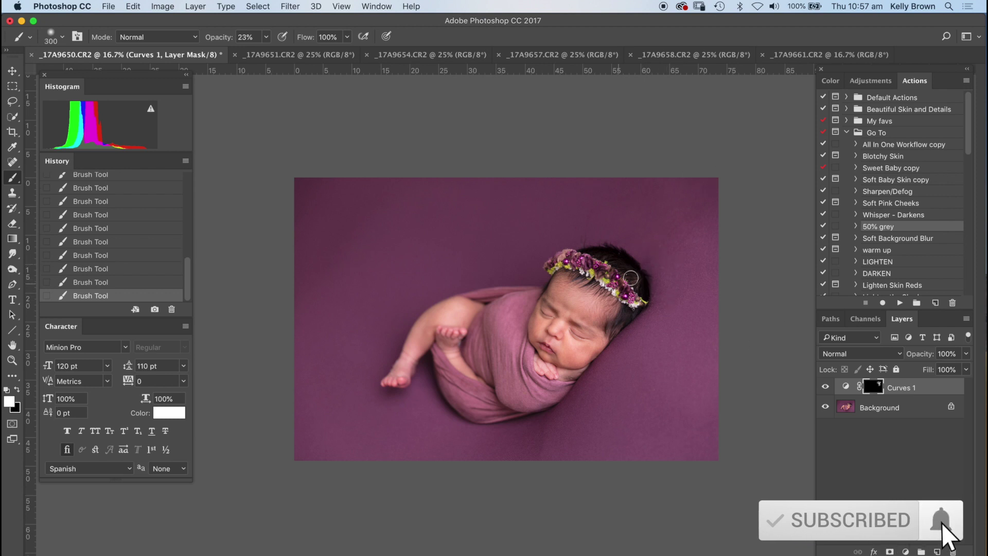
mouse_move(552, 452)
mouse_down()
mouse_move(569, 410)
mouse_move(541, 438)
mouse_up()
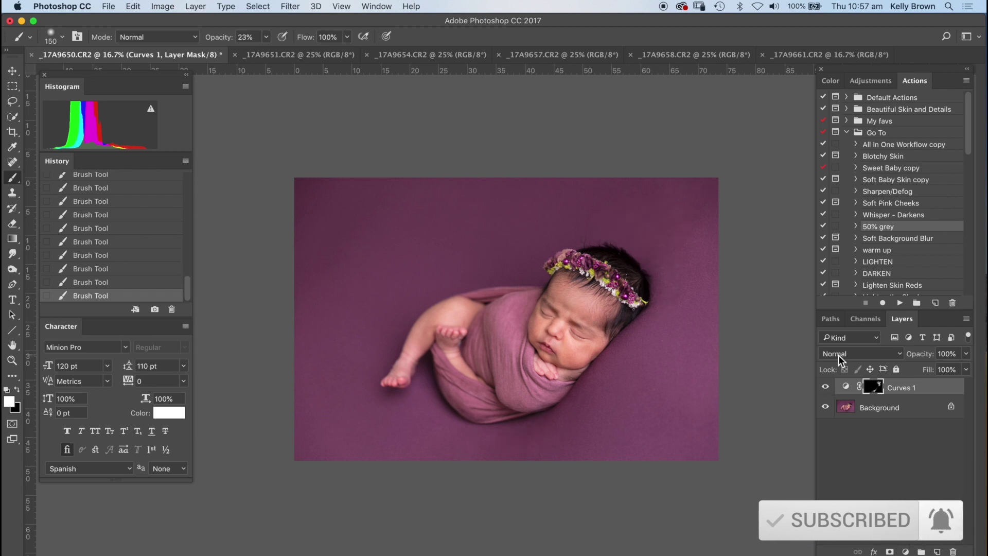
Set the mask brush's size to 1000 and its opacity to 14%.
key(super+minus)
key(])
key(])
key(])
key(])
key(])
key(])
key(])
key(1)
key(4)
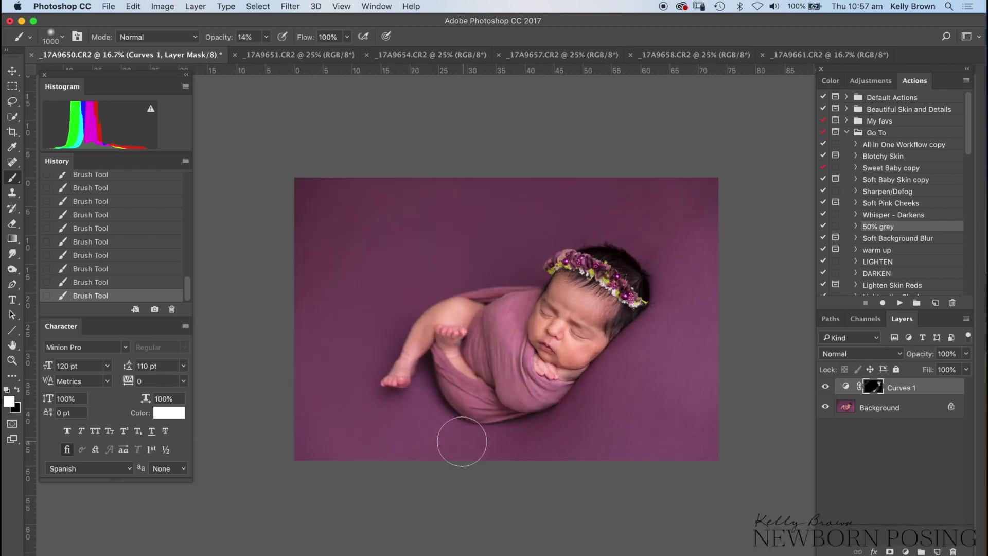
Add a second Curves layer directly above the Background and darken the tone sampled from the backdrop near the feet to input 88, output 82.
click(875, 409)
click(907, 551)
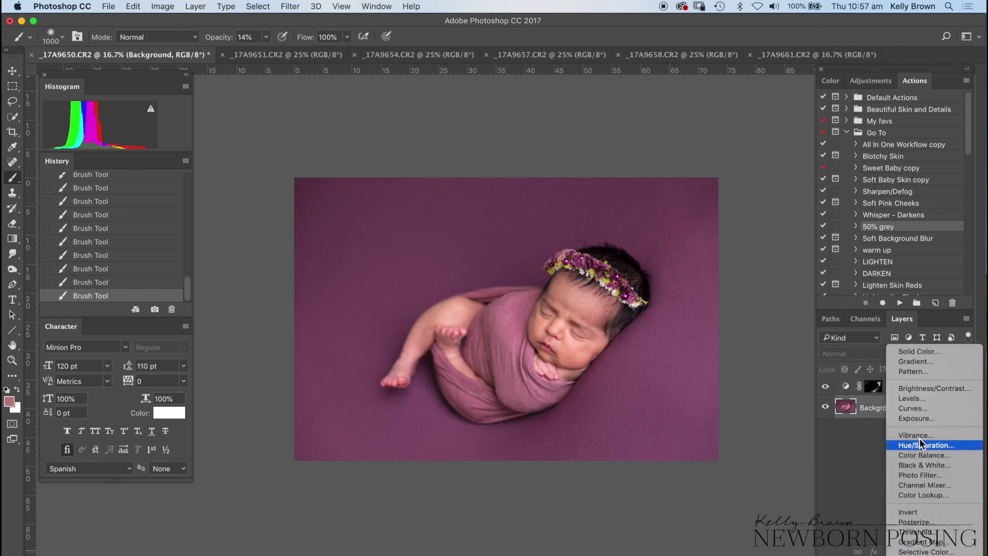
click(914, 411)
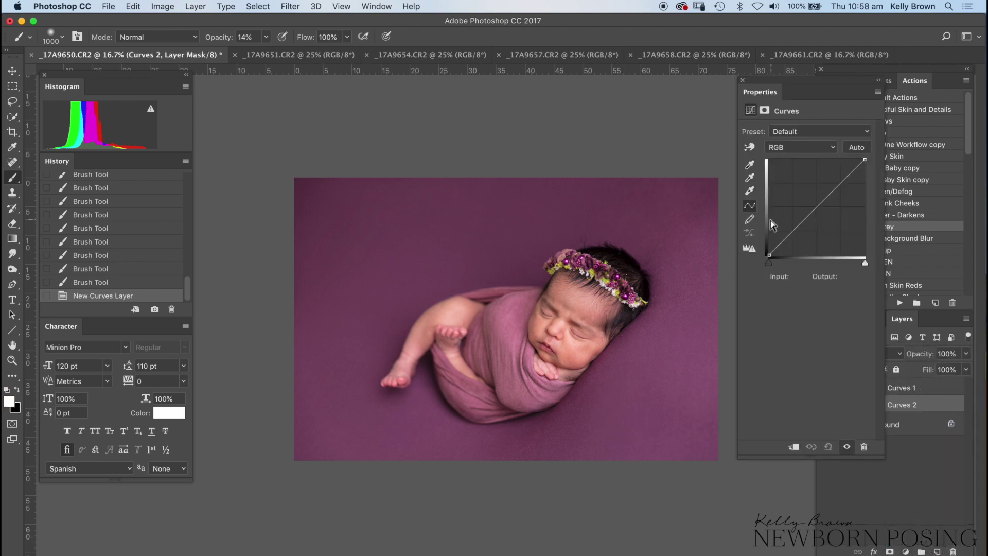
click(749, 147)
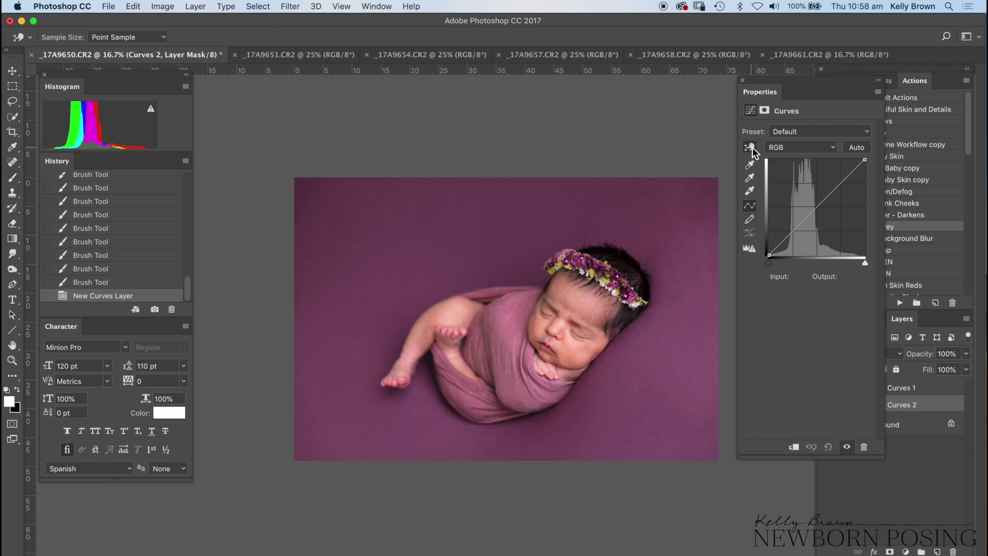
click(423, 407)
drag(428, 402, 428, 406)
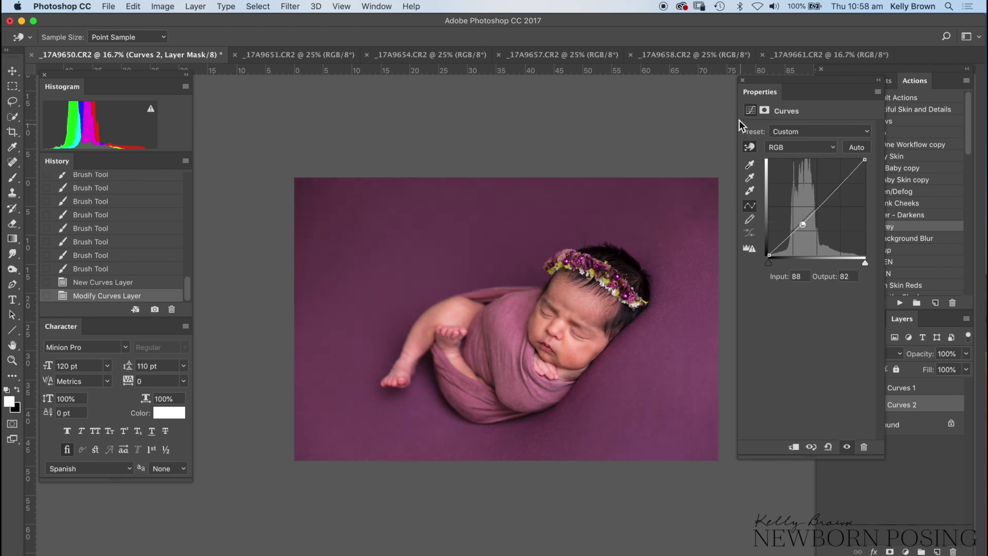
click(742, 81)
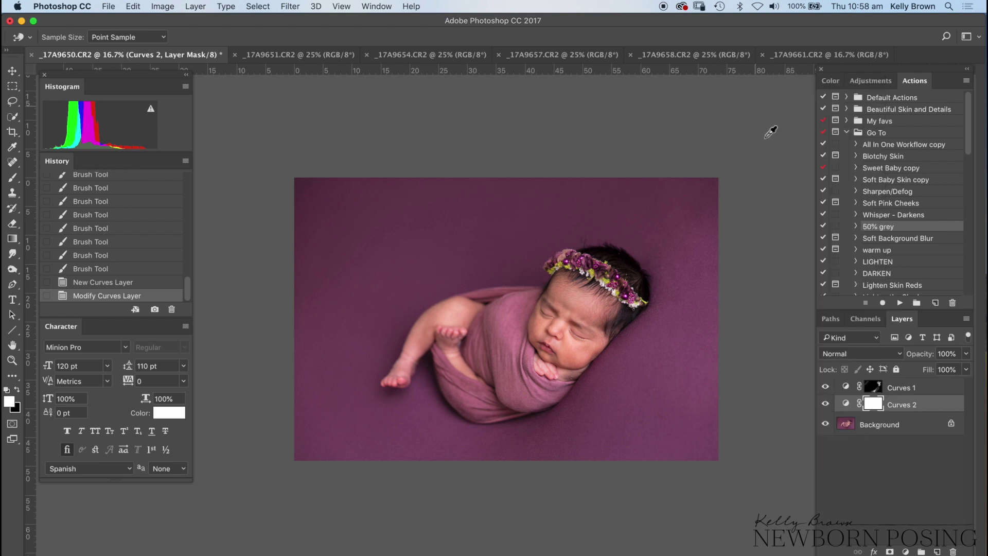
Invert the Curves 2 mask and paint white at 14% opacity to darken the bright backdrop areas around the baby.
key(ctrl+i)
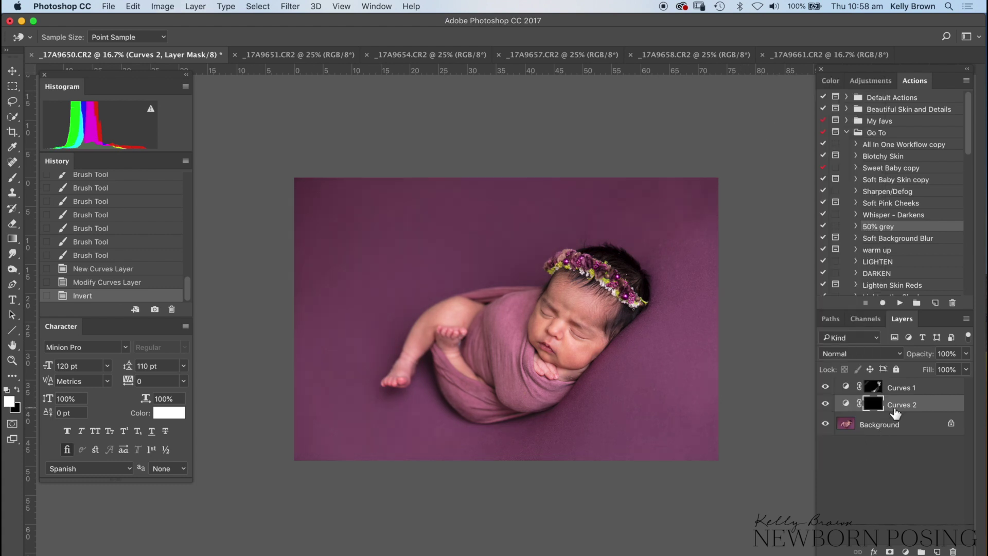
key(b)
drag(412, 412, 432, 423)
click(431, 423)
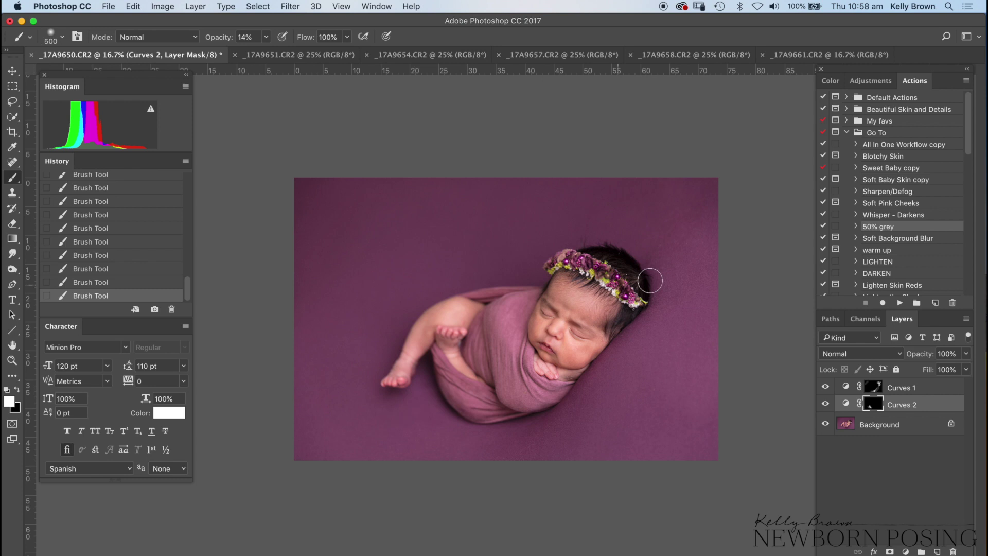
key(bracketleft)
key(ctrl+minus)
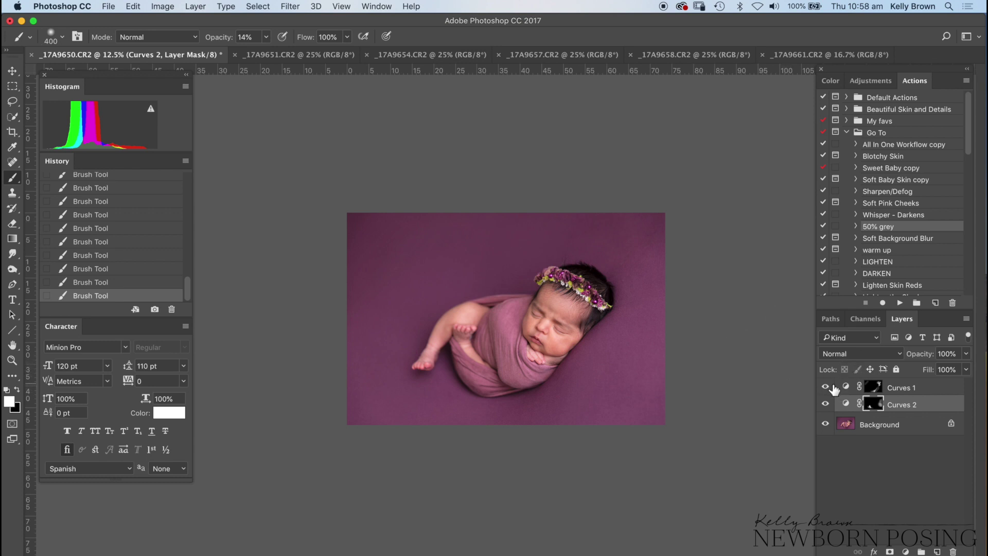
Merge all visible layers into the Background and duplicate it onto a new layer.
key(super+shift+alt+e)
key(super+equal)
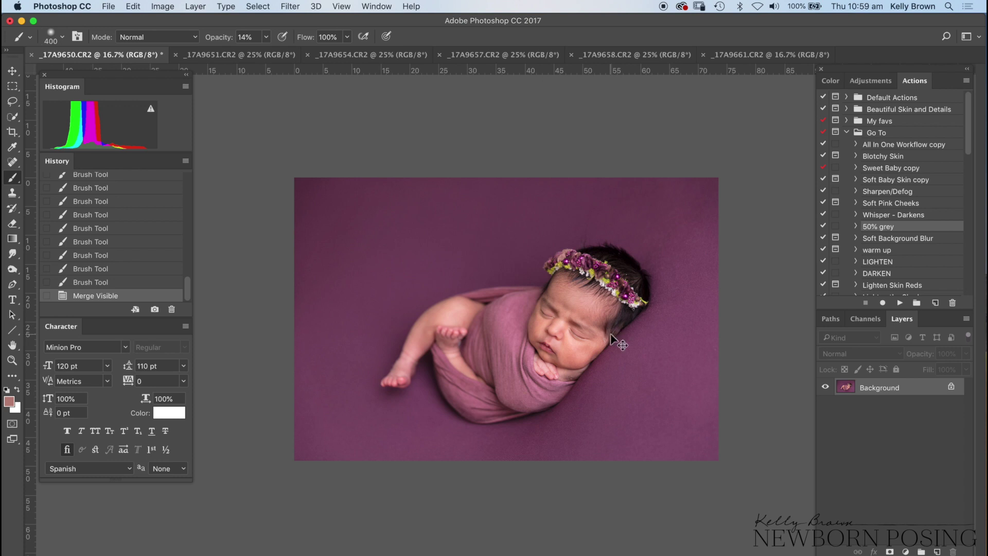
key(super+j)
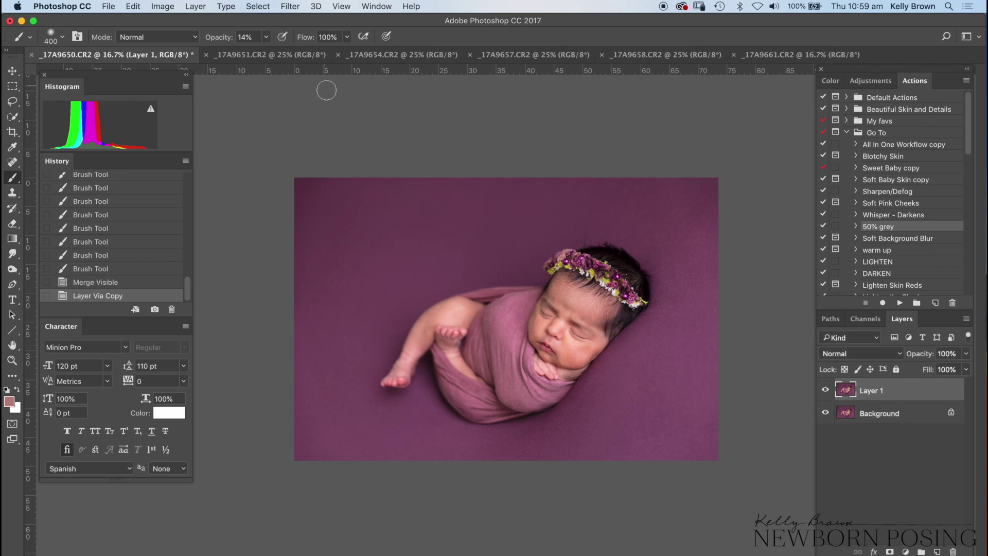
Open Layer 1 in the Liquify filter and try pushing the back of the baby's head inward with a 2100 brush.
click(291, 7)
click(331, 101)
key(bracketright)
key(bracketright)
key(bracketright)
key(bracketright)
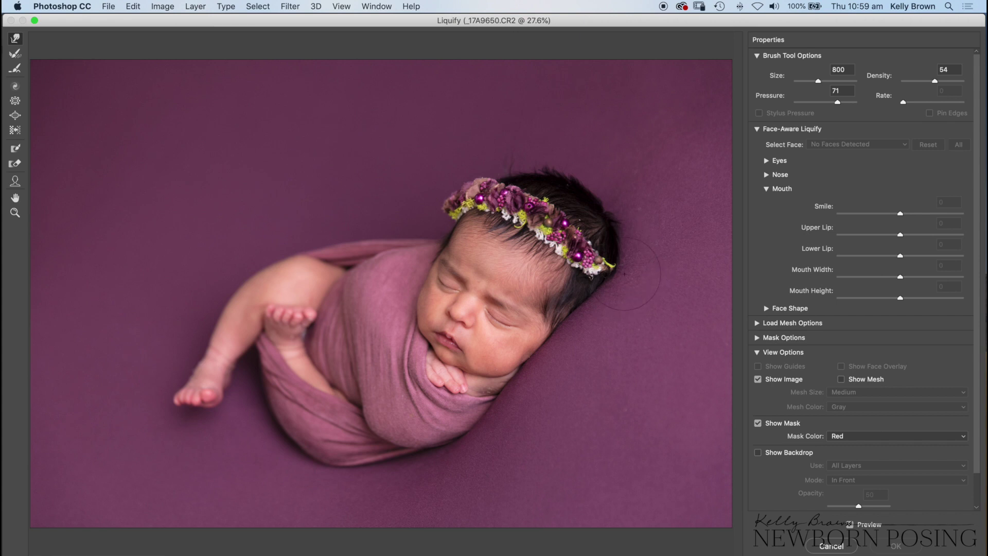
key(bracketright)
key(bracketright)
key(bracketright)
key(bracketright)
drag(620, 271, 609, 265)
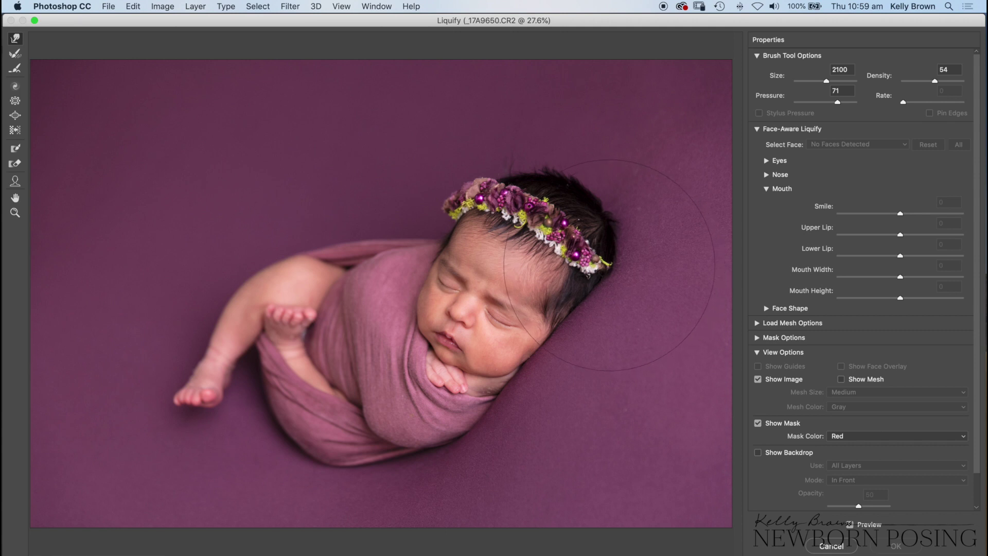
Reduce the Liquify brush size to 1000 and reshape the hair and outline at the back of the baby's head.
key(bracketleft)
key(bracketleft)
key(bracketleft)
key(bracketleft)
key(bracketleft)
key(bracketleft)
key(bracketleft)
key(bracketleft)
key(bracketleft)
key(bracketleft)
key(bracketleft)
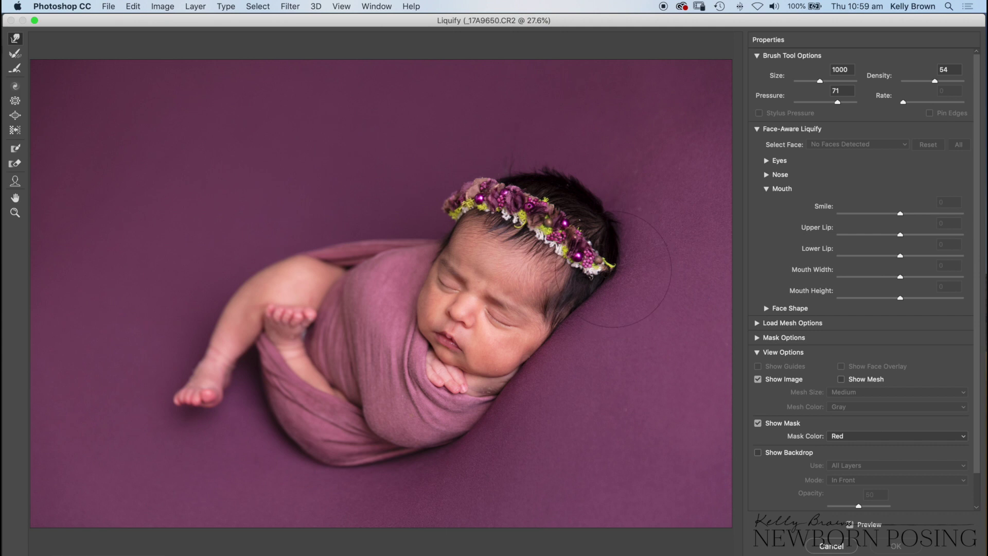
key(bracketleft)
mouse_move(611, 266)
mouse_down()
mouse_move(606, 284)
mouse_move(628, 262)
mouse_up()
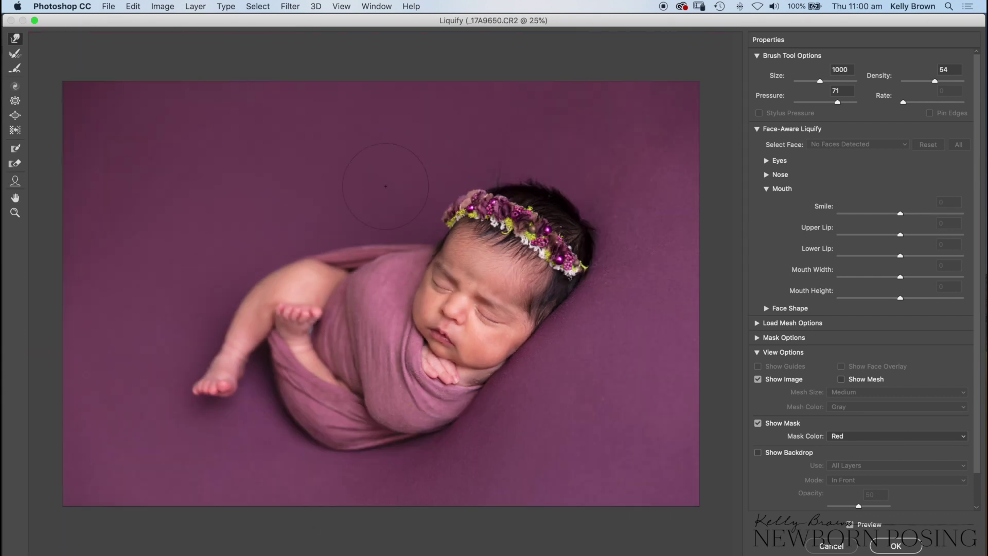
Push the lower edge of the wrap upward with a 1200 Liquify brush to slim the baby's outline.
drag(341, 453, 334, 435)
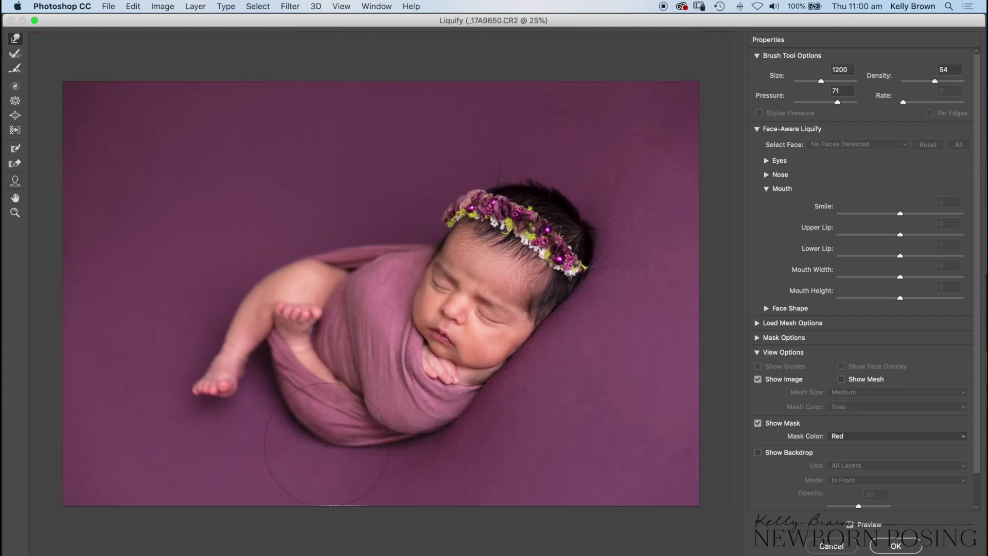
key(bracketleft)
key(bracketleft)
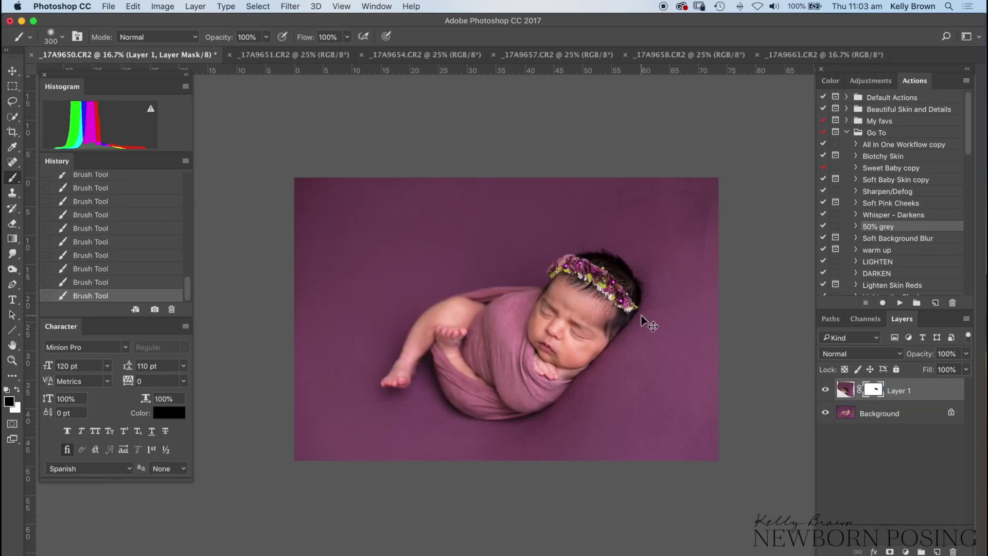
Merge the visible layers and add a Curves layer that brightens the tones sampled from the forehead, with input 185 raised to output 193.
key(super+shift+e)
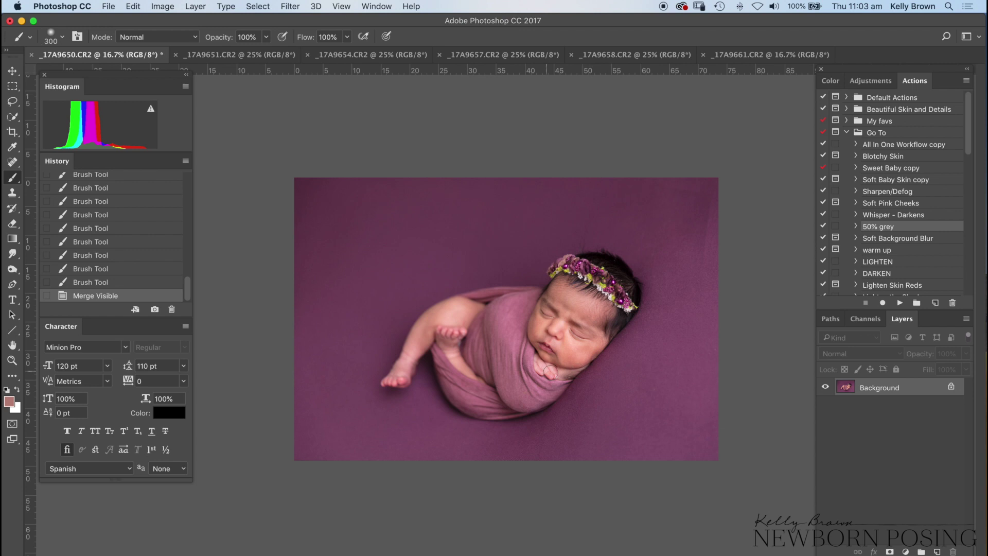
key(super+equal)
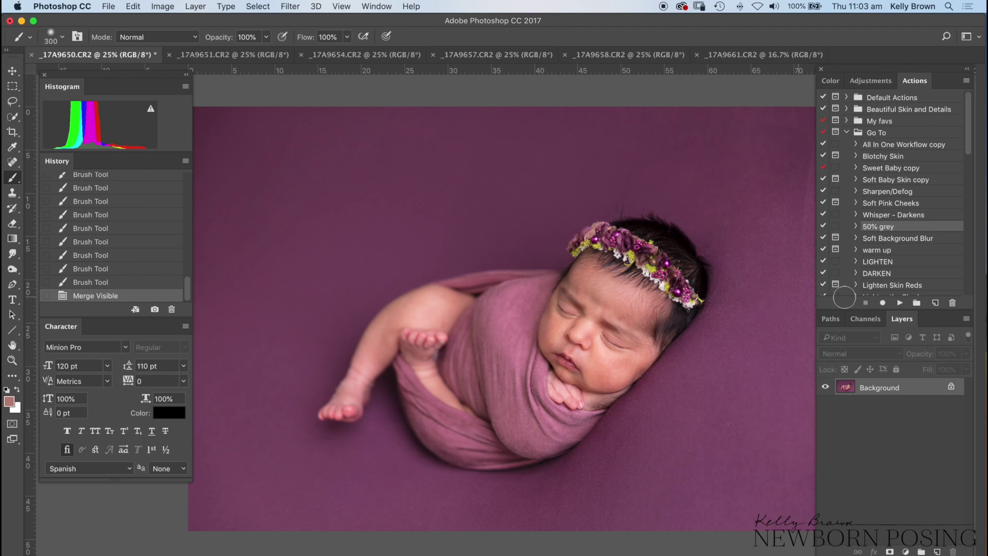
click(905, 552)
click(908, 409)
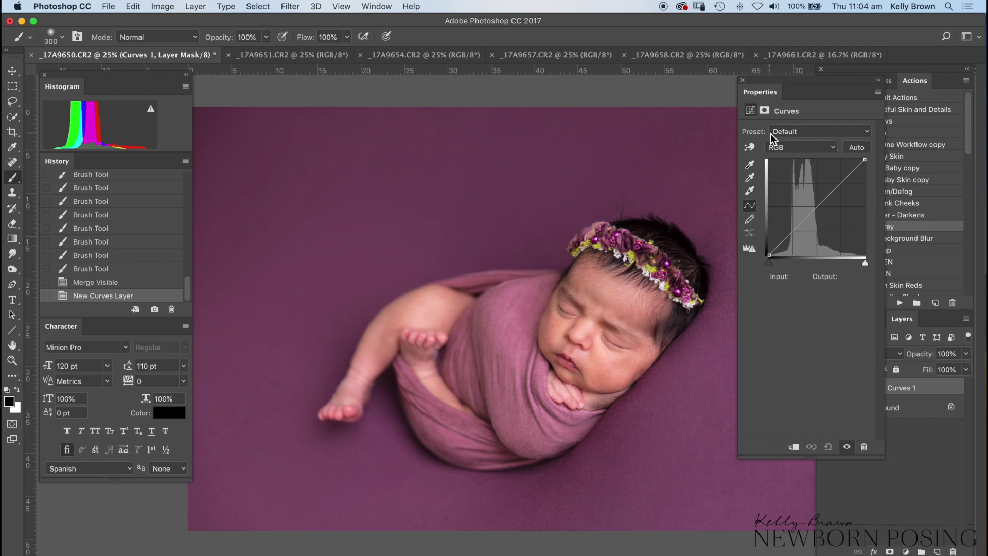
click(749, 147)
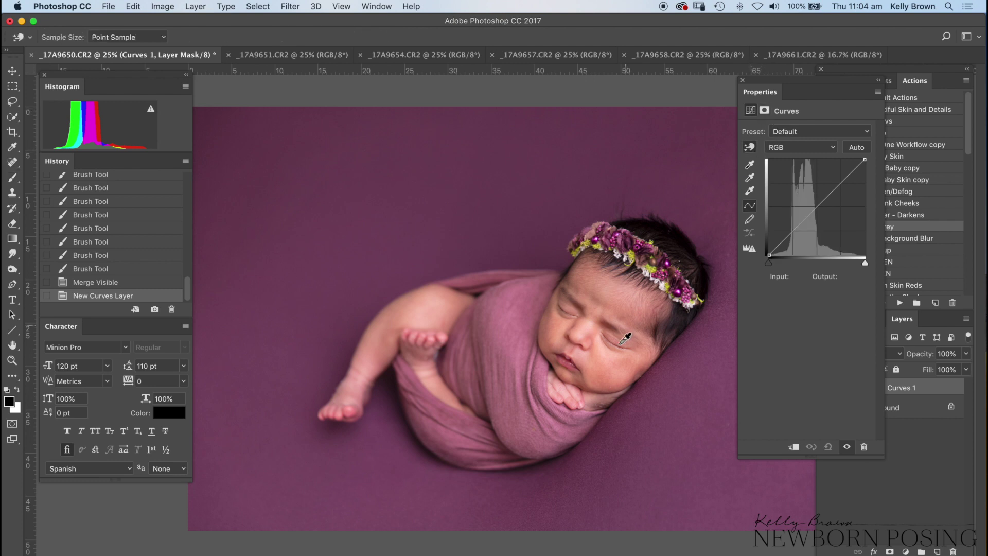
click(604, 301)
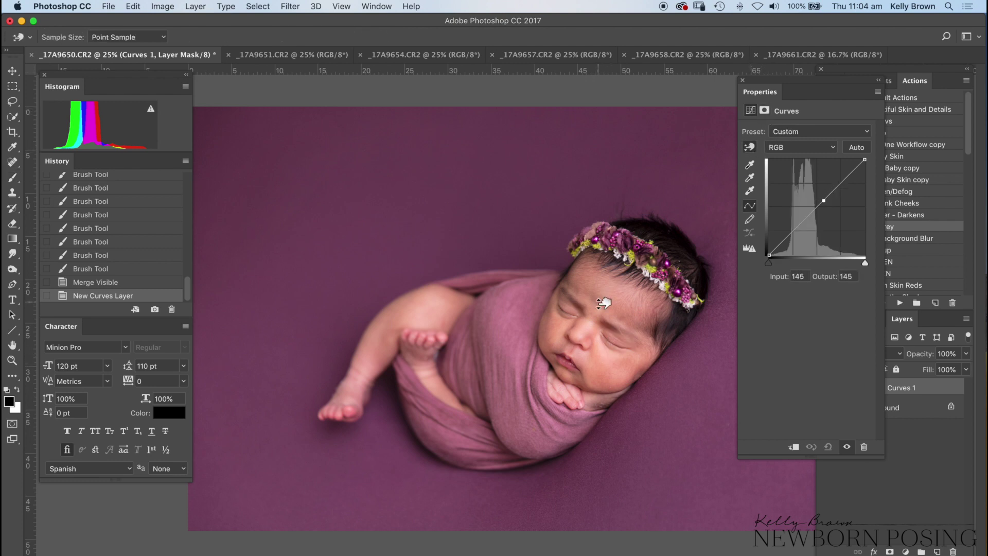
drag(604, 303, 606, 296)
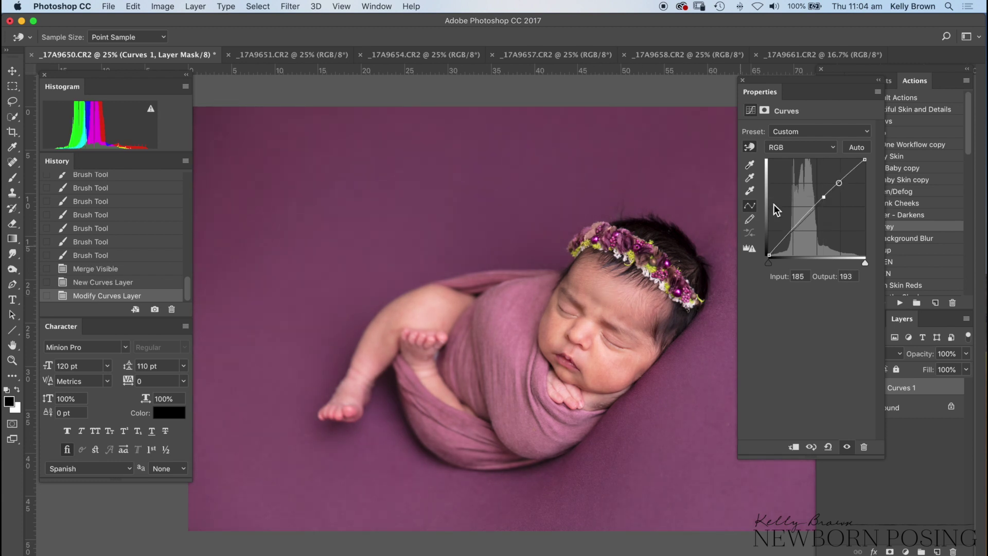
click(743, 79)
Invert the Curves 1 mask and paint white at 100% opacity over the cheeks and lower face to brighten them.
key(ctrl+i)
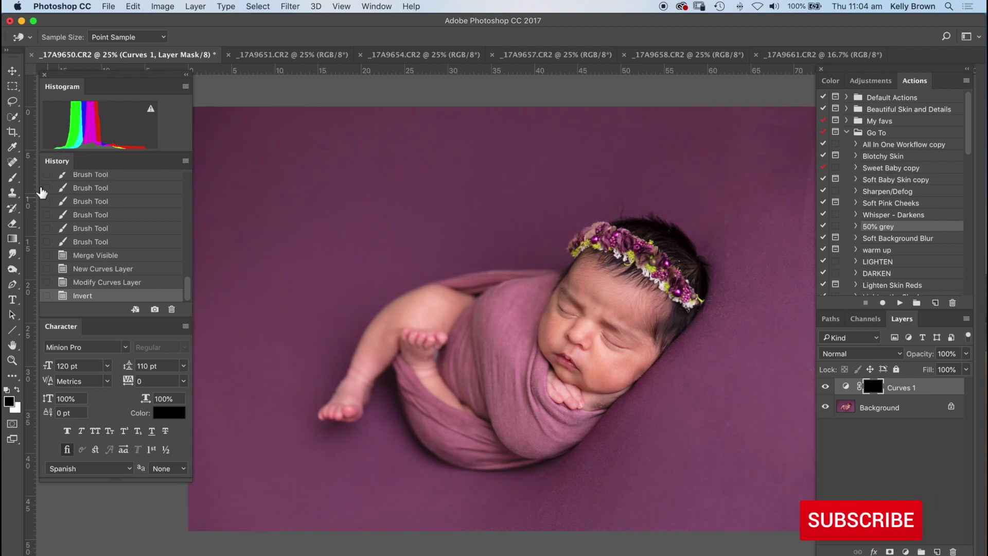
key(b)
key(x)
key(bracketleft)
click(557, 336)
click(569, 348)
click(579, 358)
click(592, 355)
click(600, 363)
click(607, 368)
click(613, 371)
Reduce the brush to 175 and paint white on the mask over the smaller shadows beside the mouth and around the eye.
key(ctrl+plus)
key(bracketleft)
key(bracketleft)
key(bracketleft)
key(bracketleft)
key(bracketleft)
click(560, 374)
click(576, 359)
drag(640, 327, 680, 353)
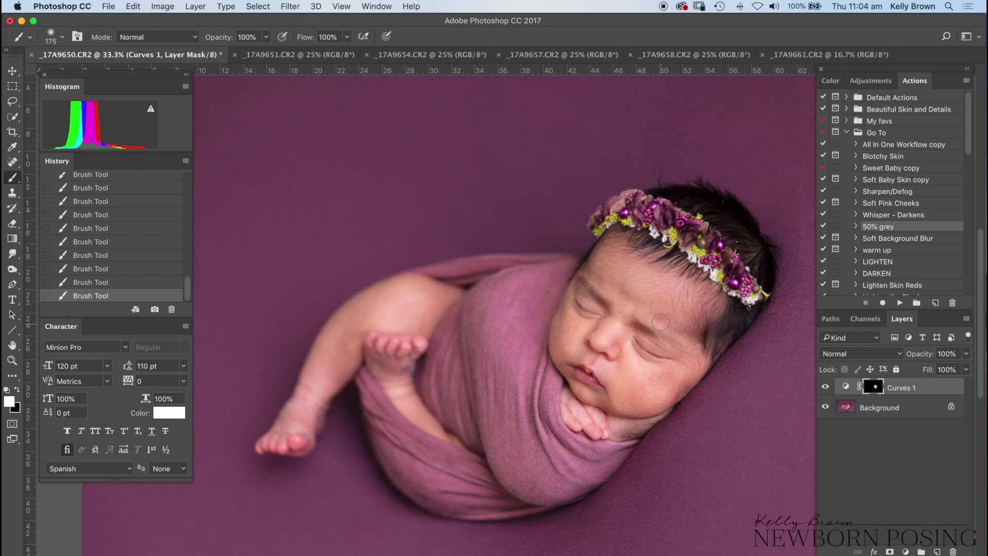
Inspect the Curves 1 mask as an overlay and compare the face with the layer hidden and shown.
key(backslash)
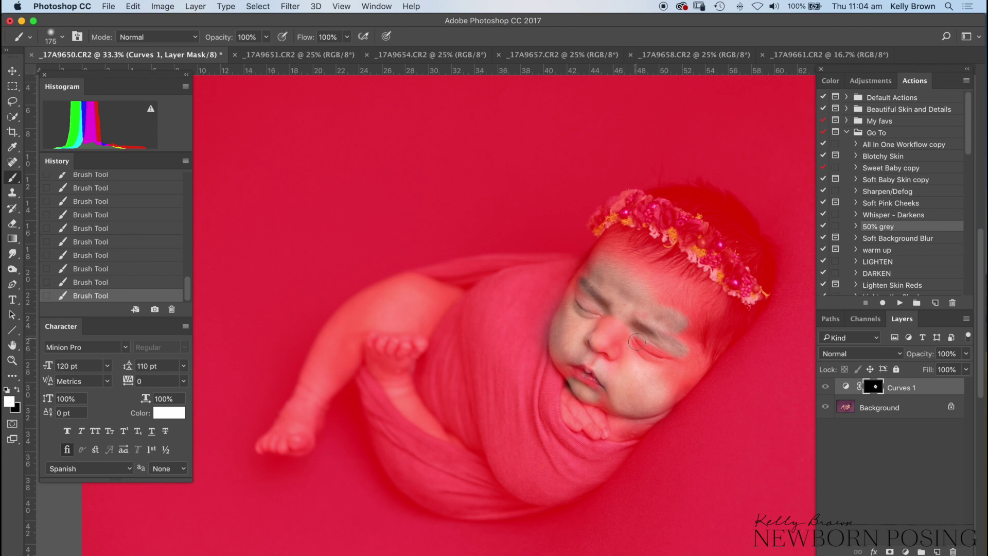
key(backslash)
click(827, 387)
click(827, 388)
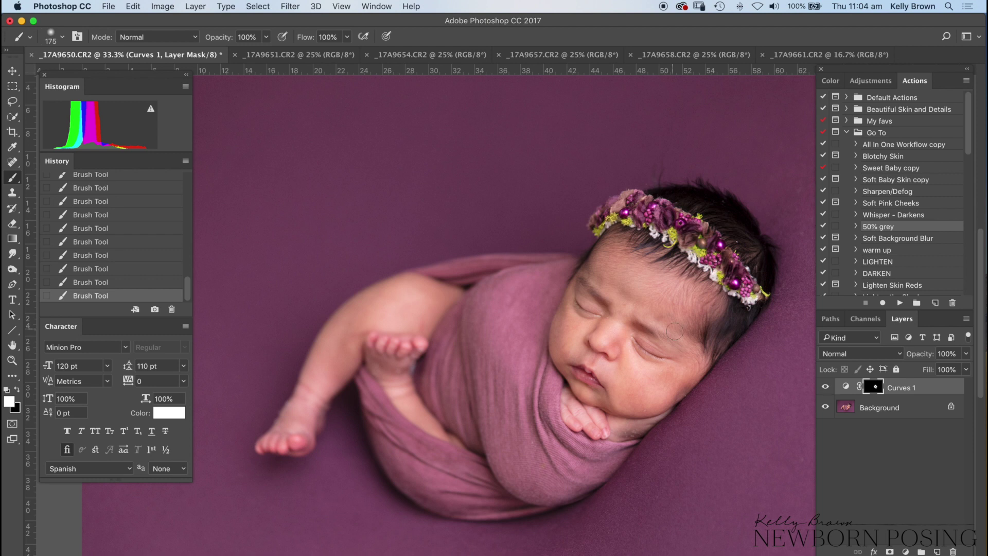
key(super+minus)
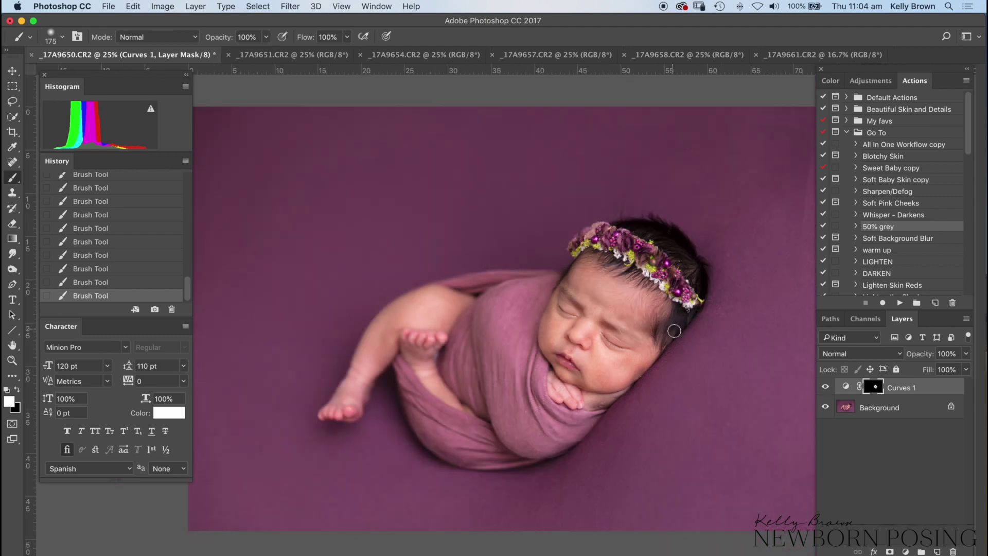
key(super+minus)
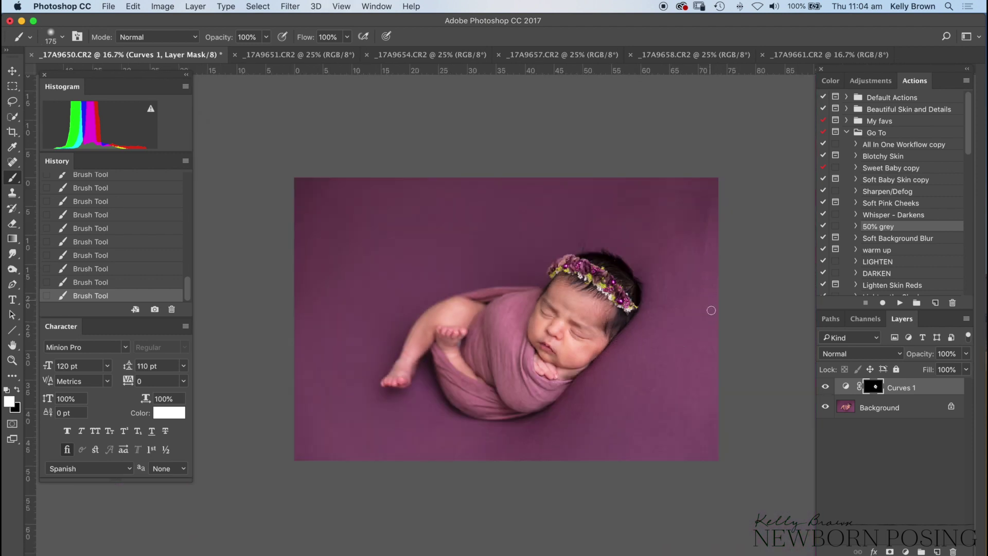
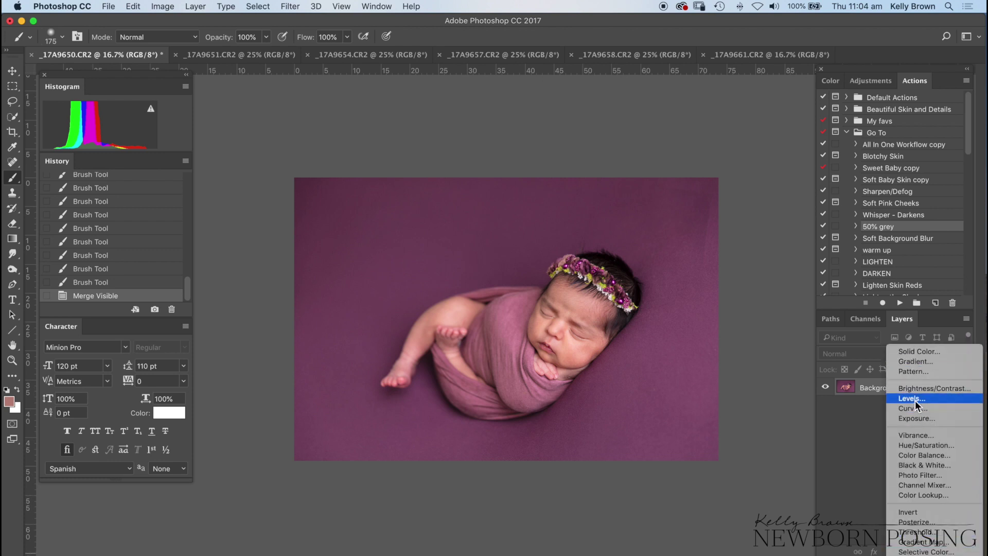
Add a Hue/Saturation layer, choose the Cyans range and retarget it to the skin tone sampled beside the nose.
click(925, 447)
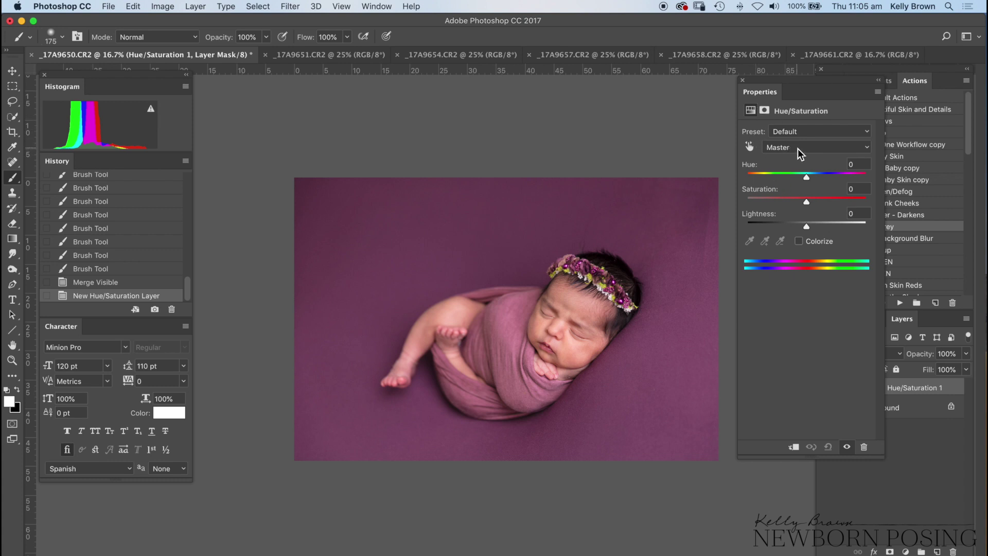
click(800, 151)
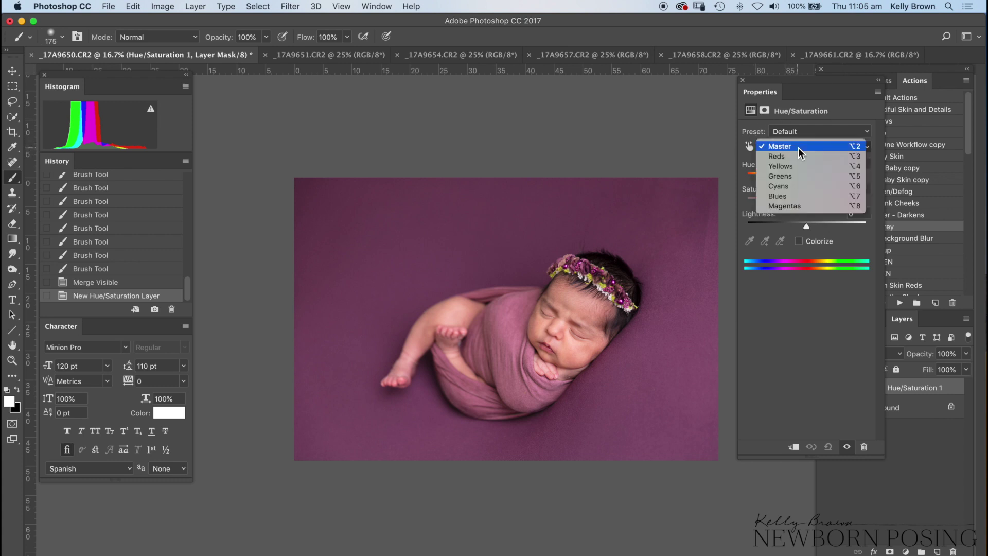
click(797, 190)
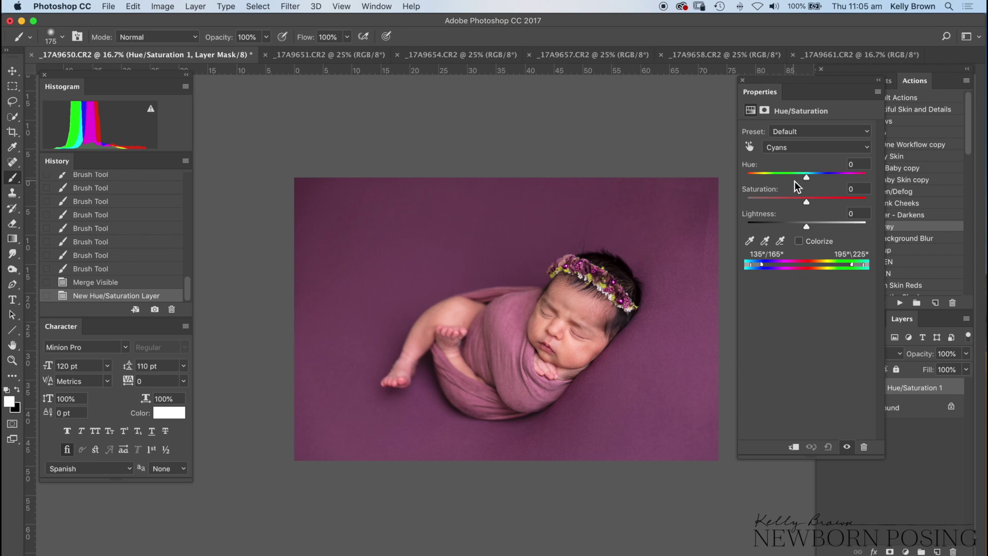
click(750, 242)
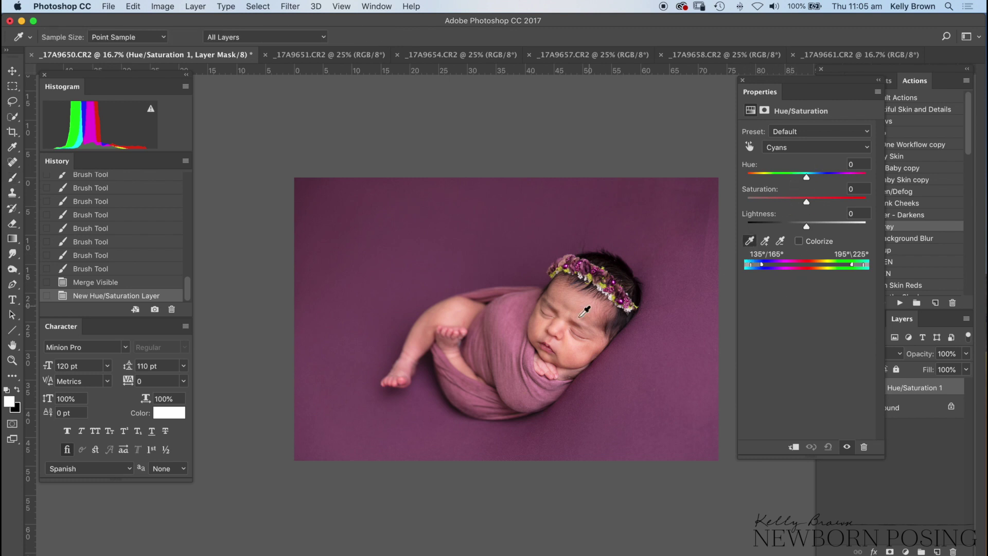
key(super+equal)
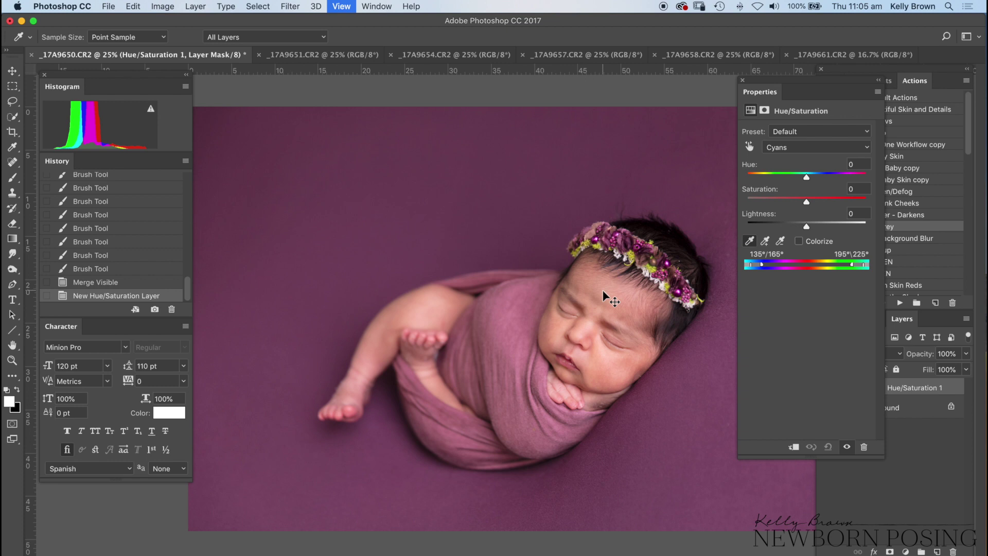
key(super+equal)
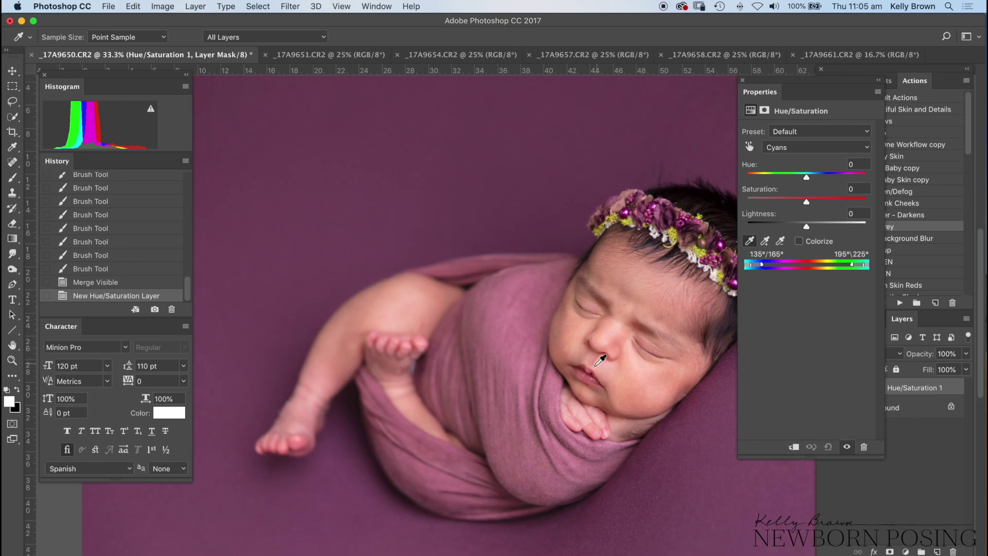
click(617, 345)
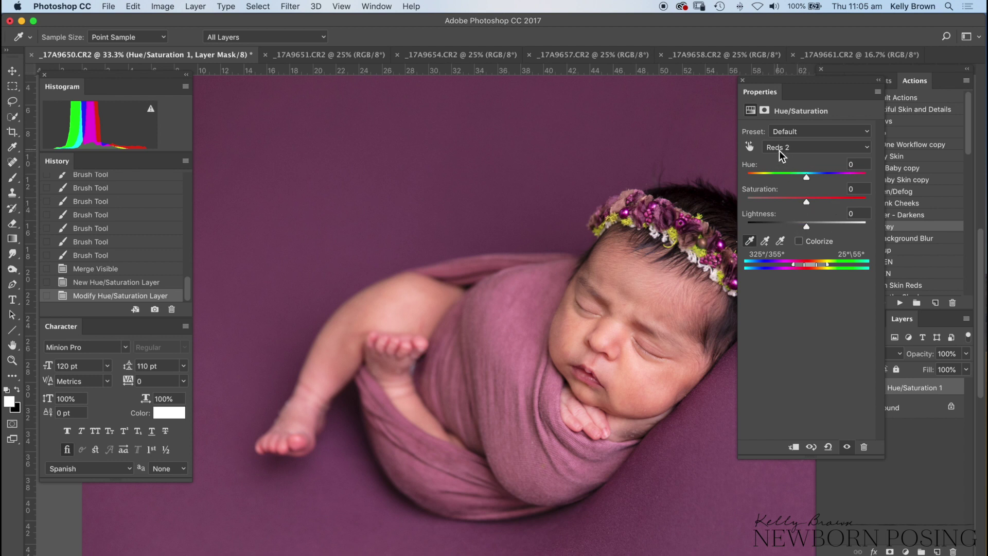
Raise the sampled reds' lightness to about +16, nudge their hue slightly, and compare the image with the layer hidden and shown.
drag(808, 227, 818, 226)
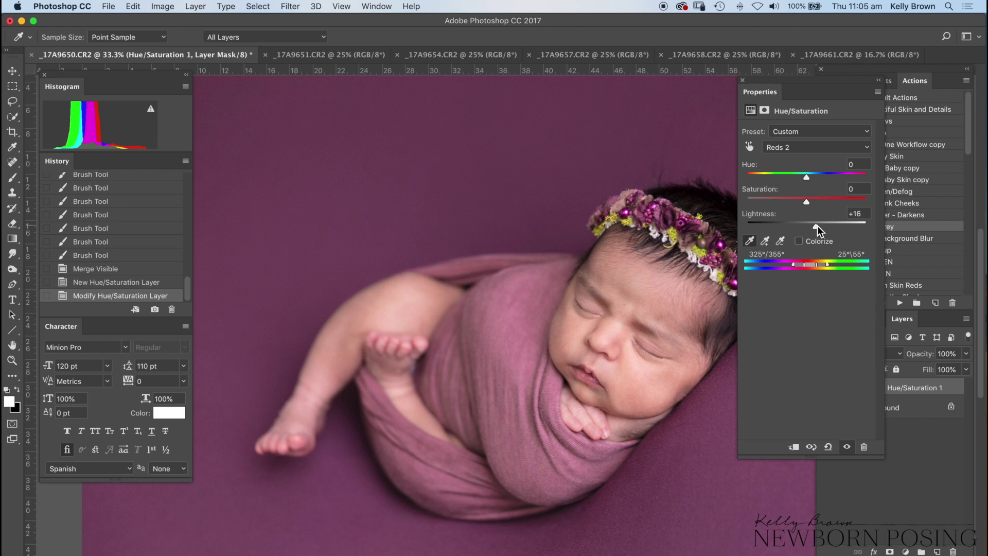
drag(818, 225, 817, 225)
drag(807, 178, 808, 178)
click(743, 80)
click(825, 388)
click(825, 387)
Invert the Hue/Saturation 1 mask and set the brush's opacity to 51%.
key(super+i)
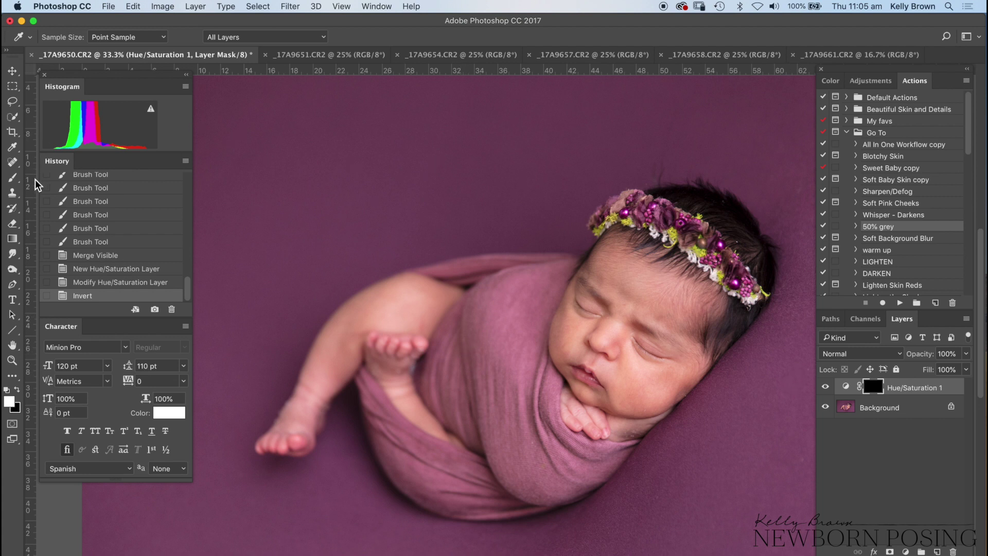
click(13, 178)
click(266, 38)
drag(265, 51, 239, 51)
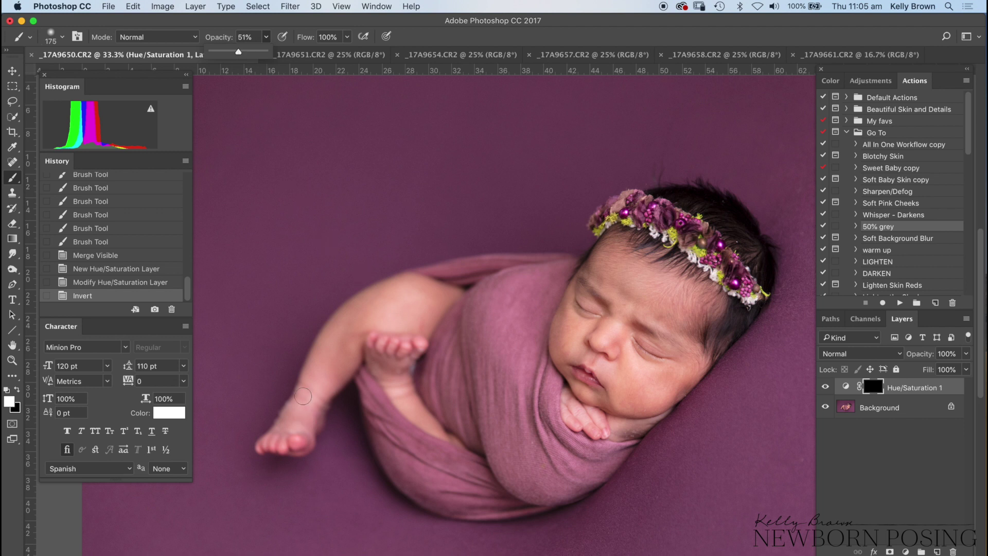
Enlarge the brush to 250 and paint white on the mask over the redness of the baby's extended foot and lower leg.
key(bracketright)
key(bracketright)
click(294, 441)
click(297, 438)
click(304, 433)
click(311, 427)
click(318, 420)
click(325, 414)
click(324, 414)
click(318, 405)
click(334, 374)
click(333, 380)
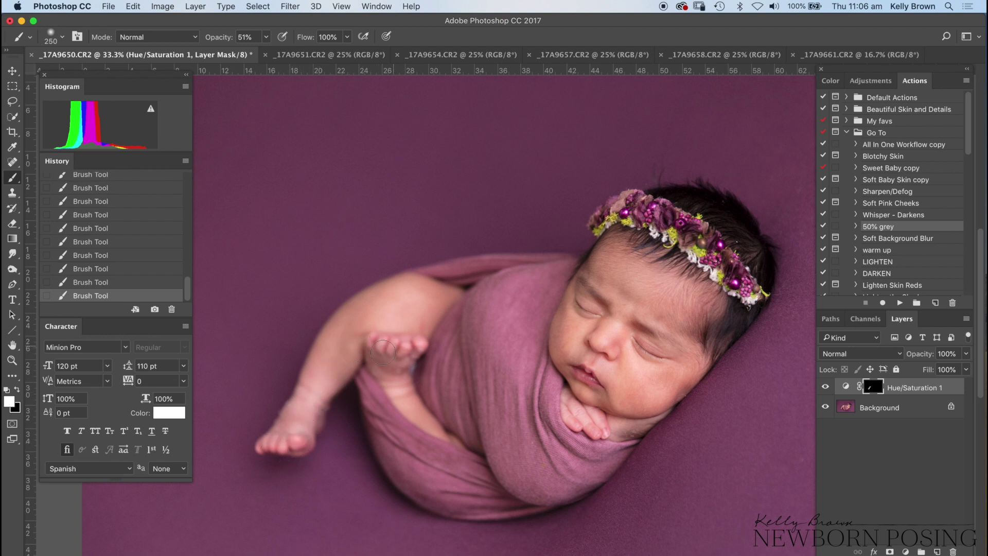
Paint the Hue/Saturation mask over the baby's face and hands at 51% opacity, using brush sizes from 125 up to 300.
key(super+plus)
key(bracketleft)
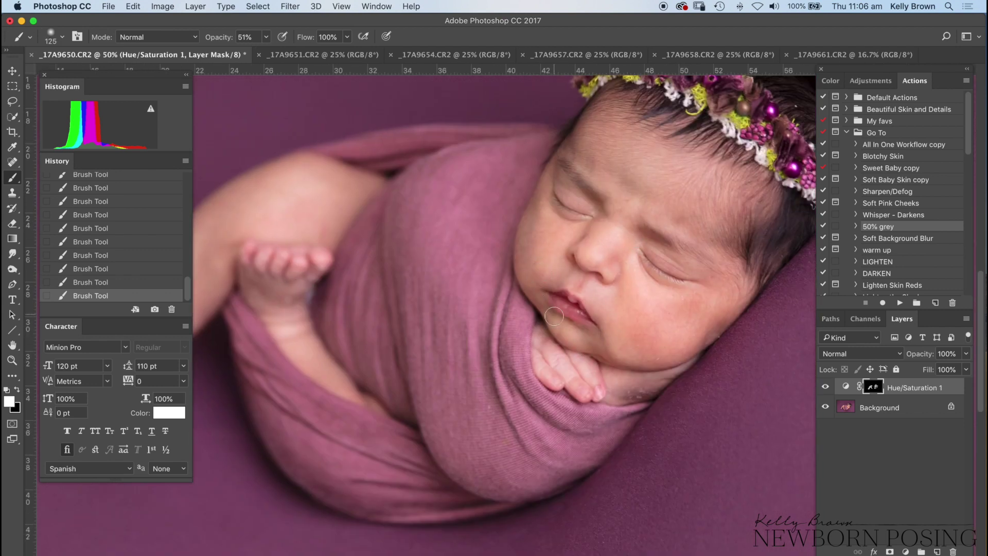
key(super+minus)
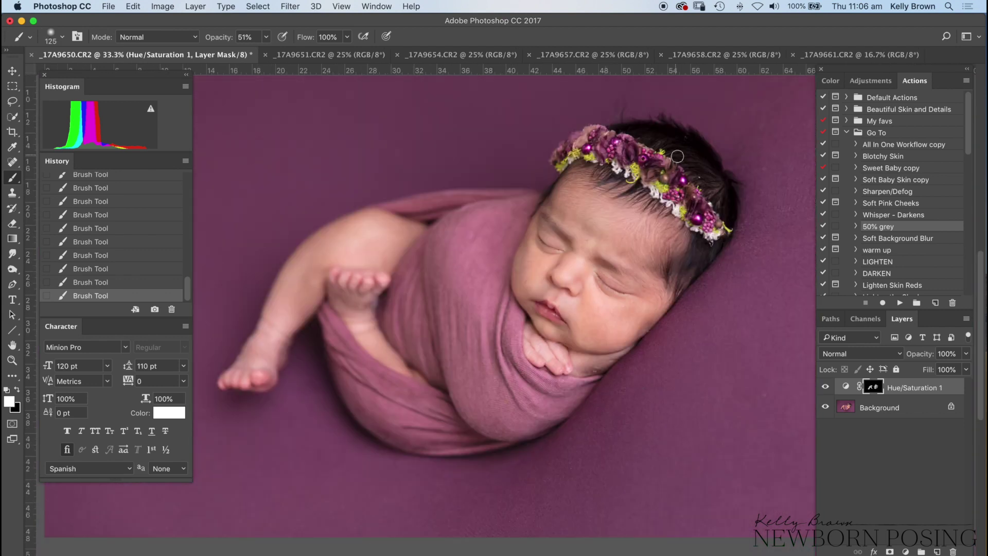
key(bracketright)
key(bracketright)
key(bracketright)
key(bracketright)
key(bracketright)
Check the painted skin areas with the mask overlay and merge all visible layers into the Background.
key(backslash)
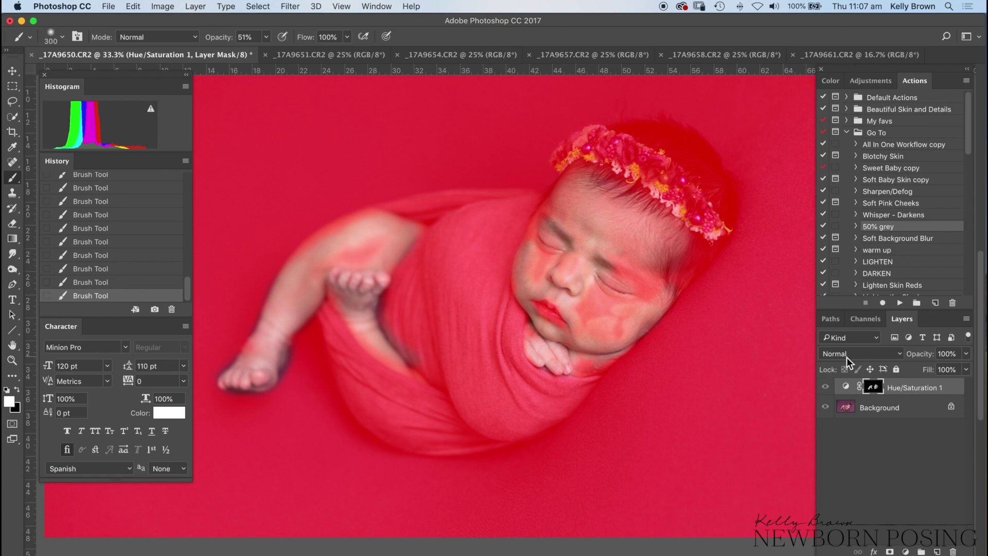
key(backslash)
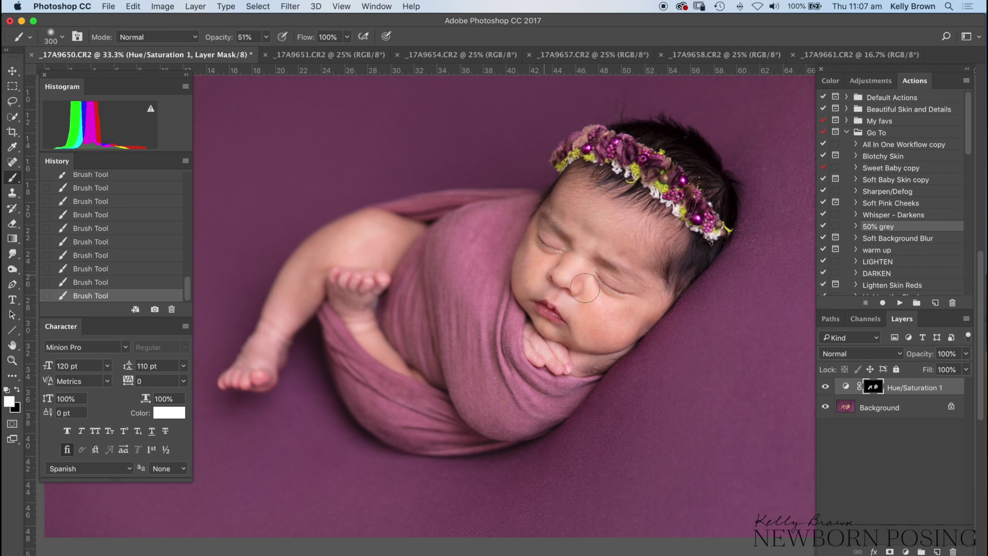
key(super+minus)
key(super+alt+shift+e)
key(super+minus)
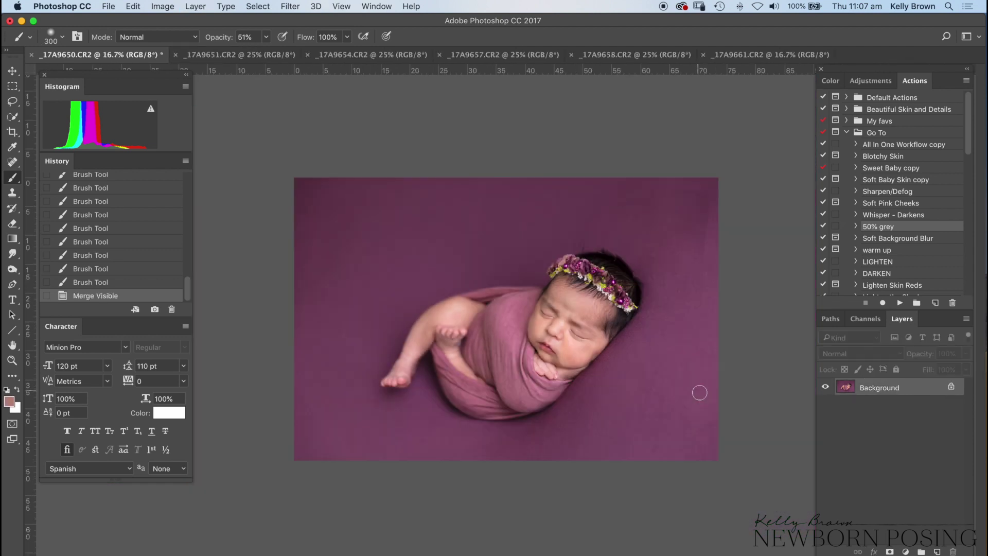
Run the Soft Baby Skin copy action on the merged photo to build its masked skin-softening group.
click(883, 184)
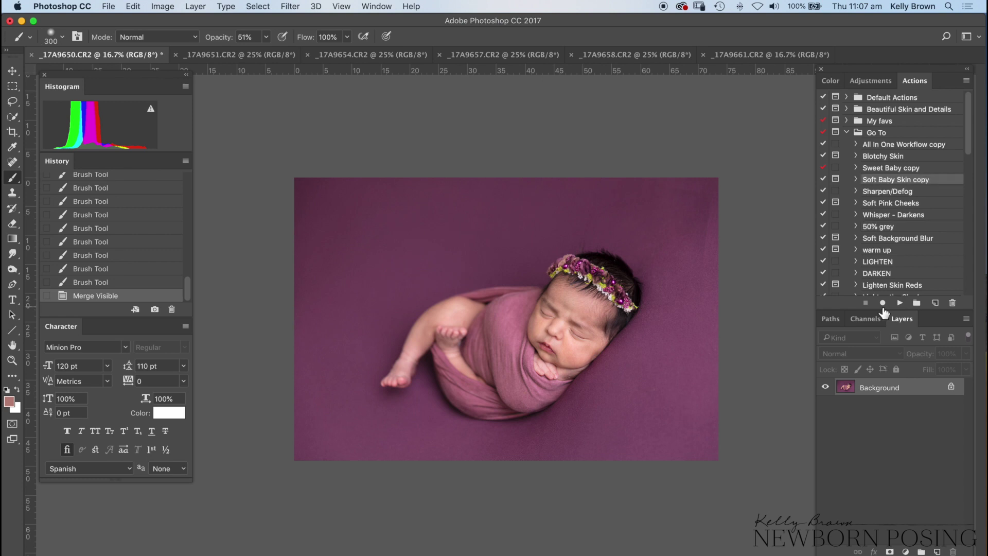
click(897, 303)
key(Return)
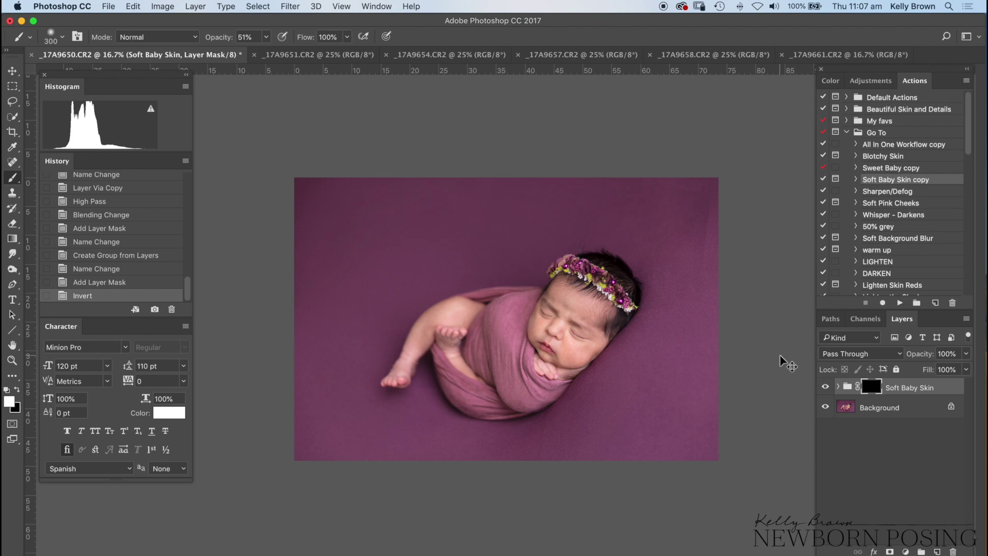
Paint white on the Soft Baby Skin mask over the baby's face, hands and legs, using brush sizes 200 and 150 at 100% opacity.
key(super+plus)
key(super+plus)
key(super+plus)
drag(664, 346, 551, 284)
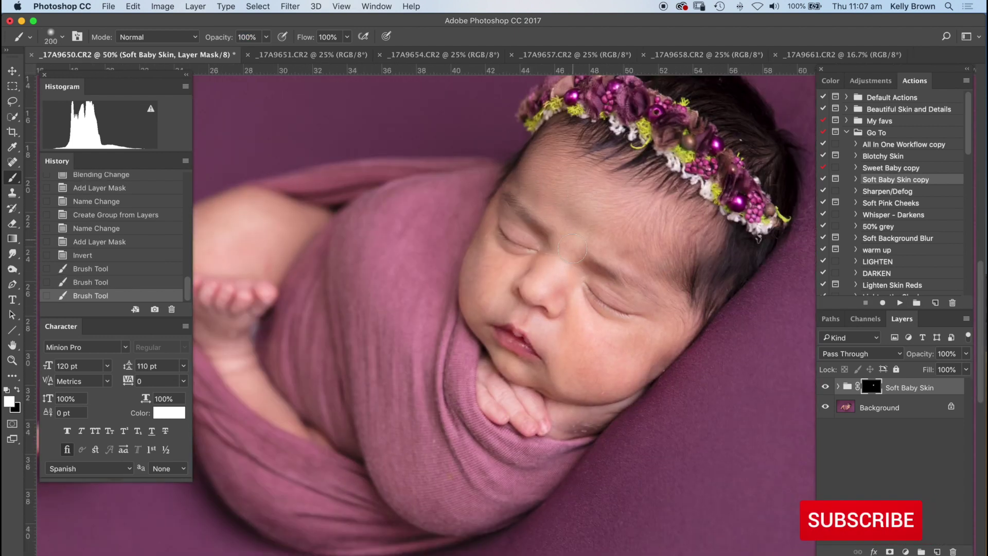
drag(502, 267, 520, 370)
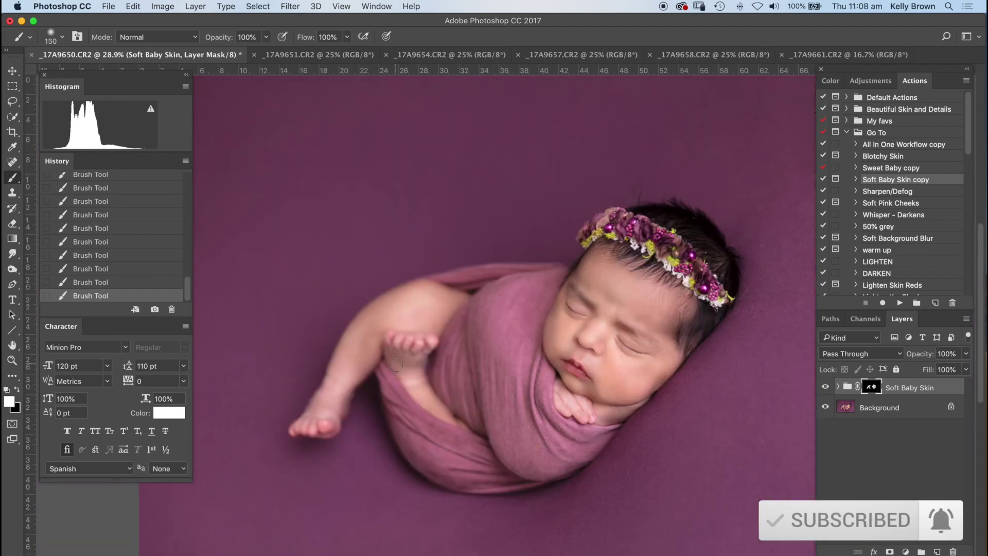
Check the skin smoothing by toggling the Soft Baby Skin group's visibility and viewing the mask overlay along the cheek and neck.
key(backslash)
click(826, 387)
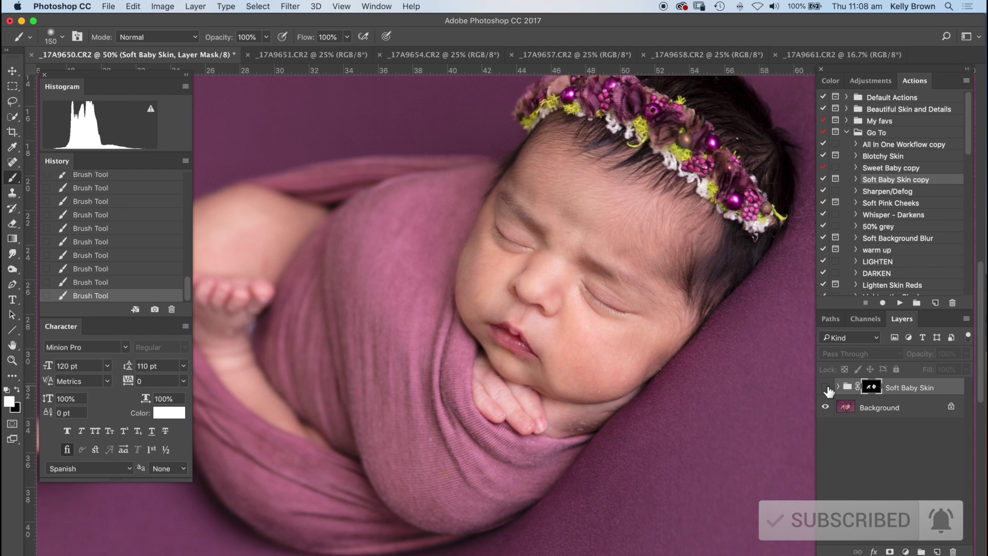
click(825, 387)
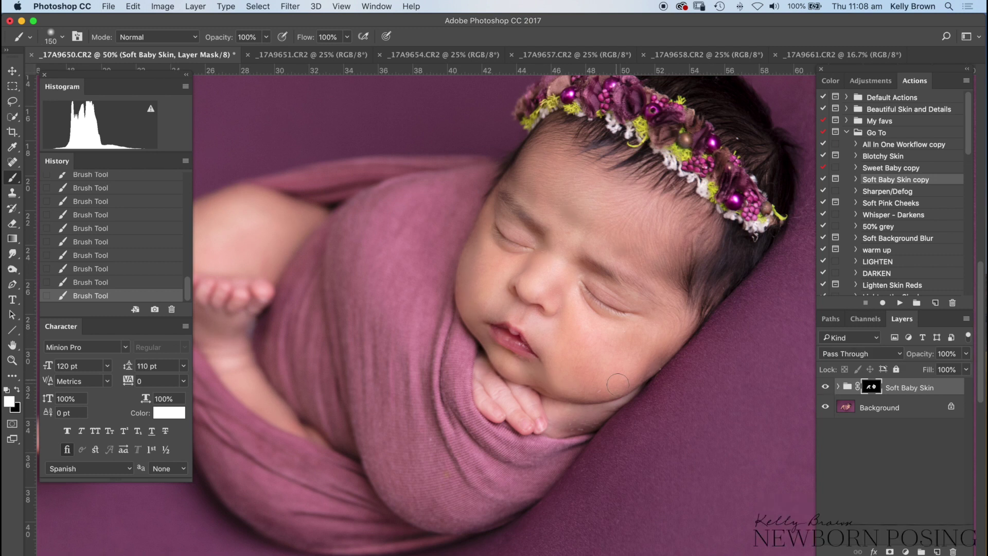
scroll(618, 334, up, 4)
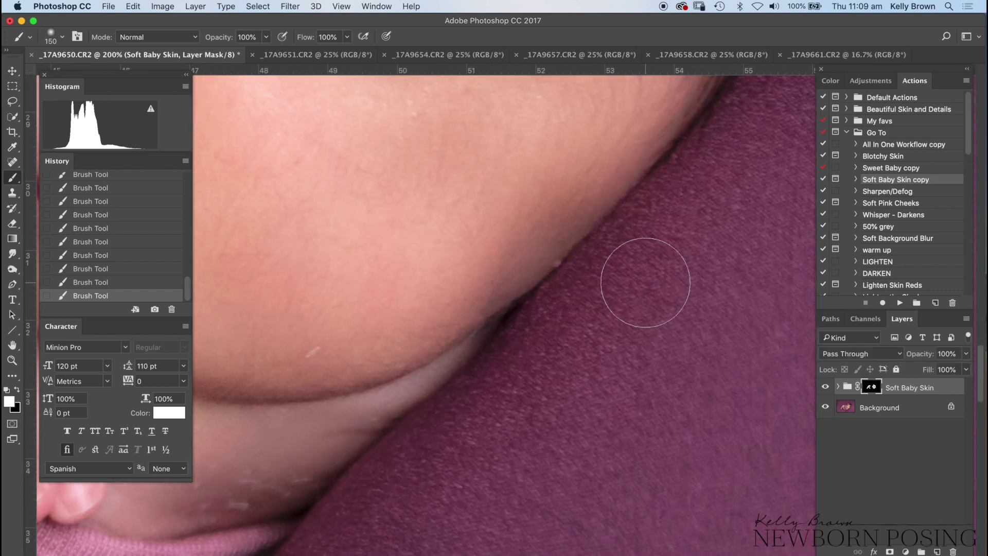
key(backslash)
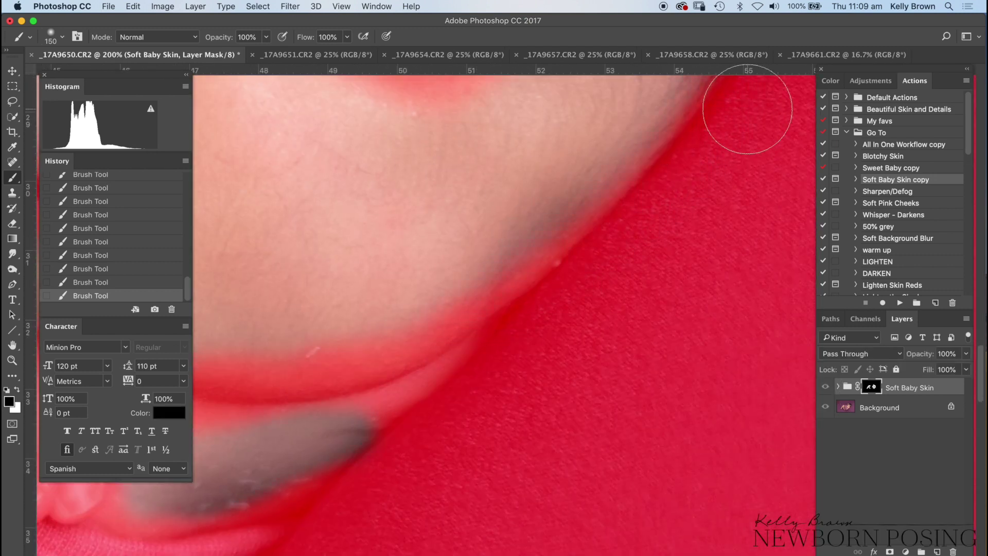
key(backslash)
Reduce the Soft Baby Skin group's opacity to 69% and compare the baby's face with the group hidden and shown.
key(super+0)
drag(921, 354, 895, 362)
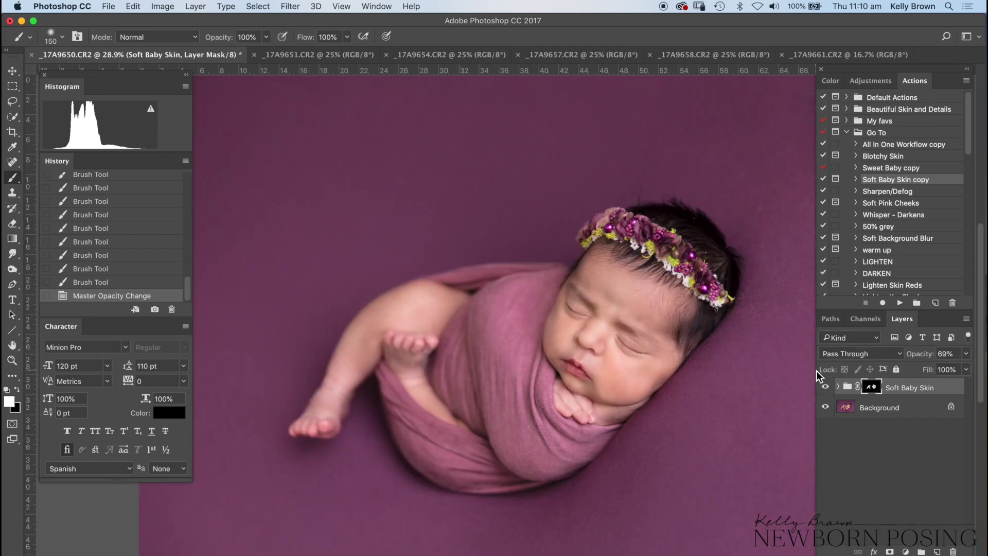
key(super+equal)
key(super+equal)
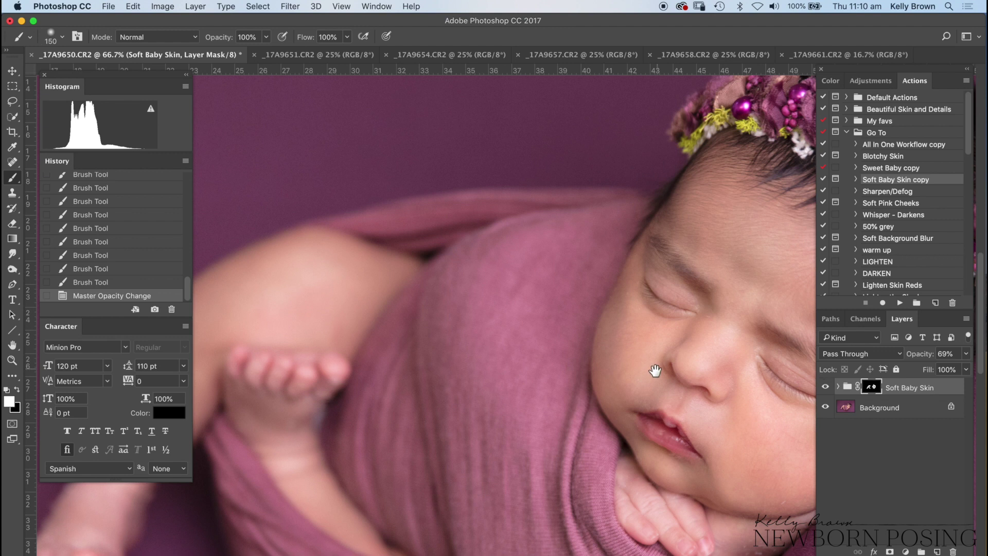
key(super+equal)
click(826, 387)
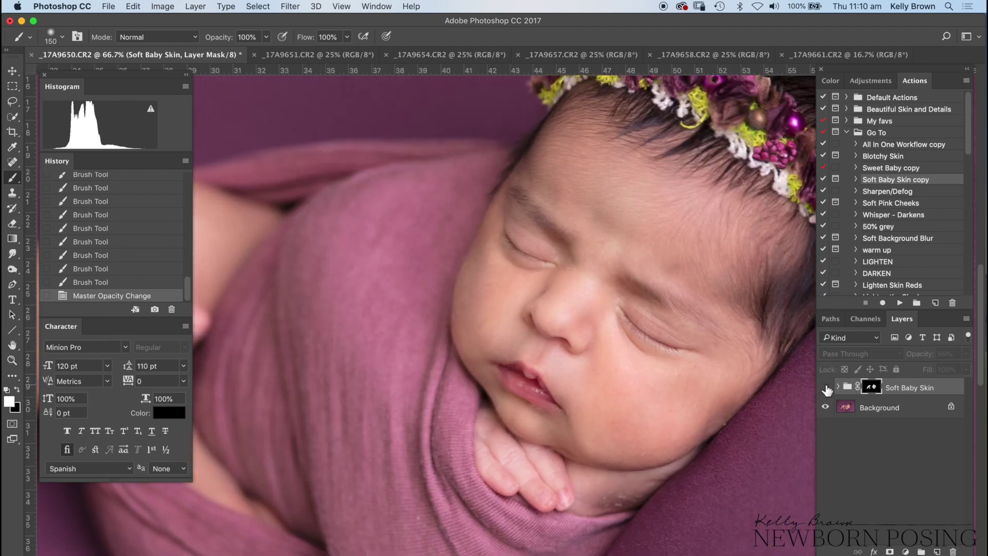
click(826, 387)
click(826, 387)
click(826, 387)
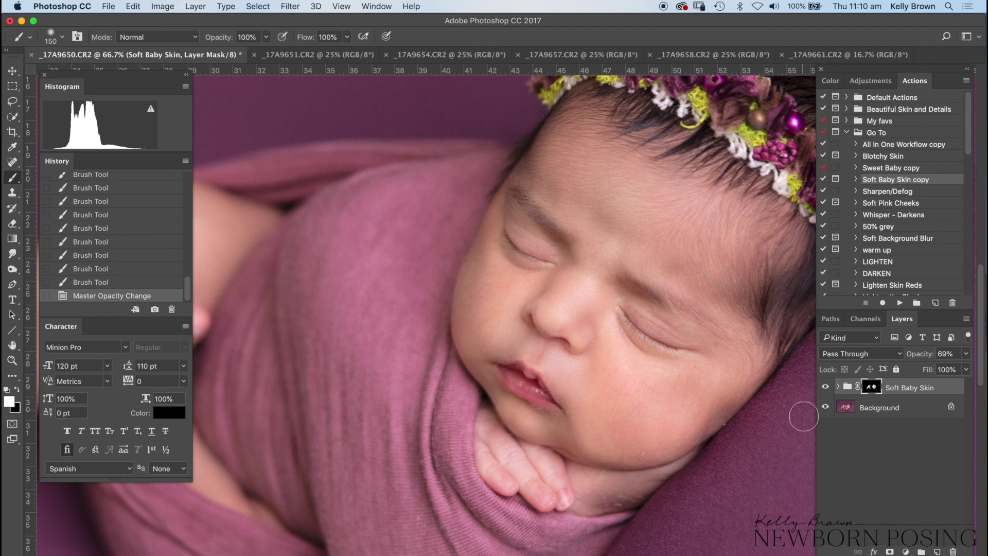
Merge the Soft Baby Skin group and the Background into a single layer.
key(super+minus)
key(super+minus)
key(super+minus)
key(super+minus)
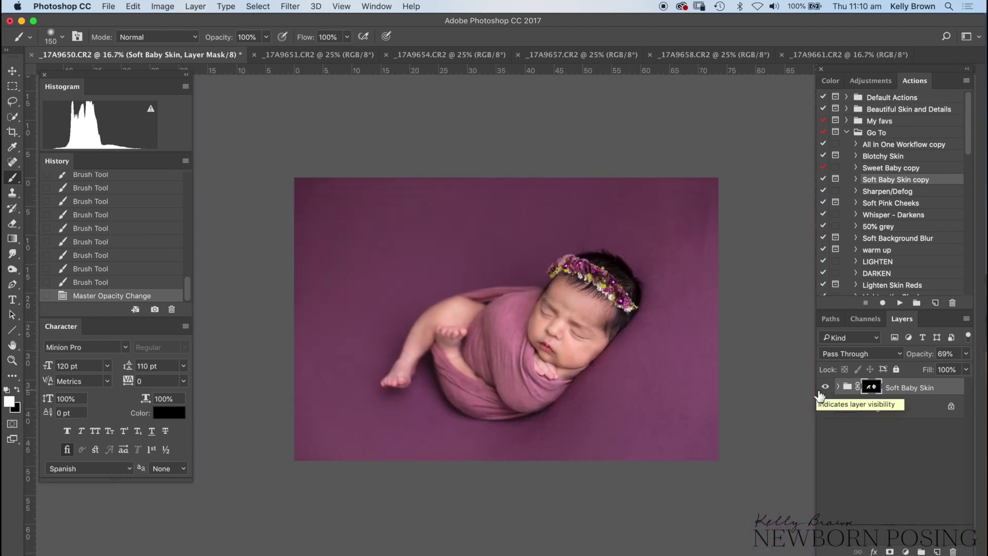
key(shift+super+e)
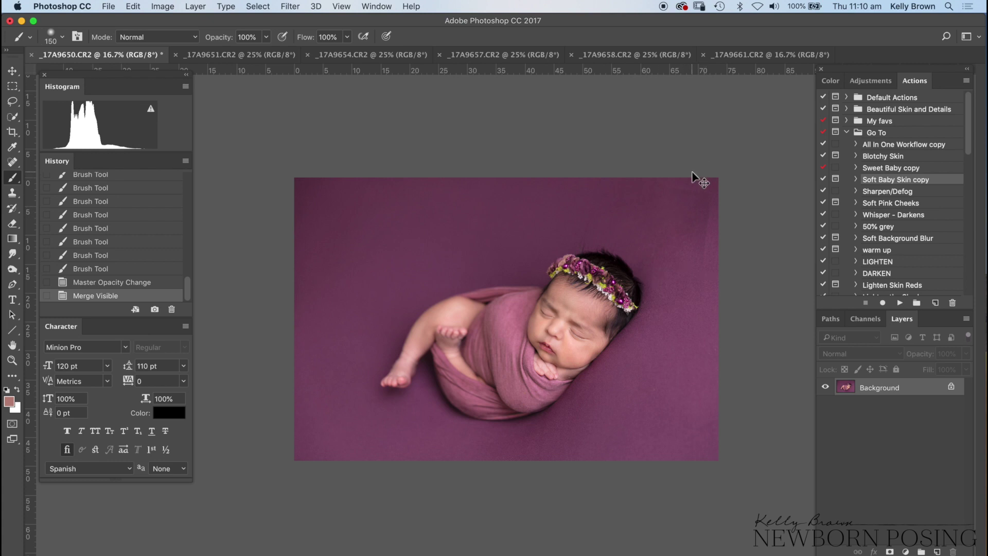
Duplicate the Background and make a rectangular selection just inside the photo's edges, feathered by 555 pixels.
key(super+j)
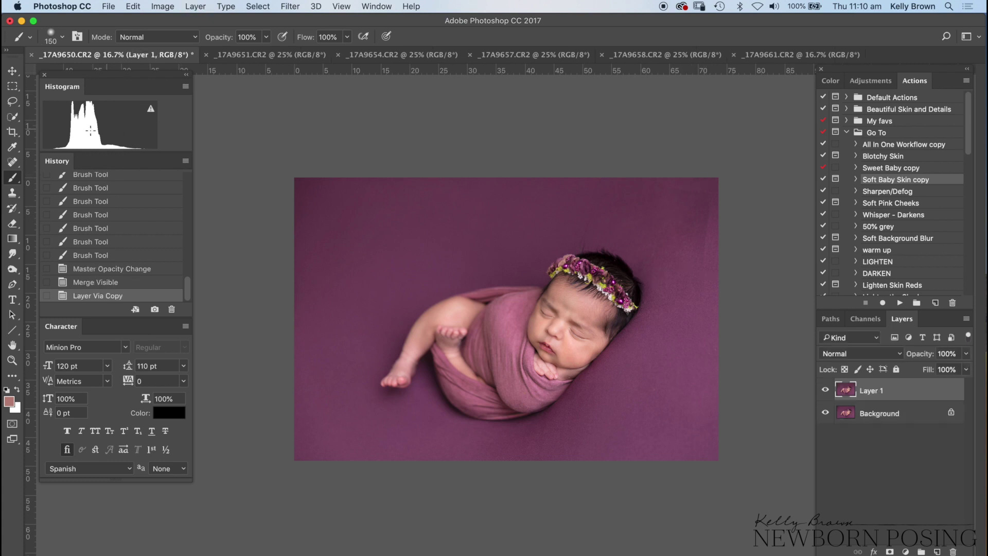
click(12, 87)
drag(307, 197, 704, 443)
right_click(610, 335)
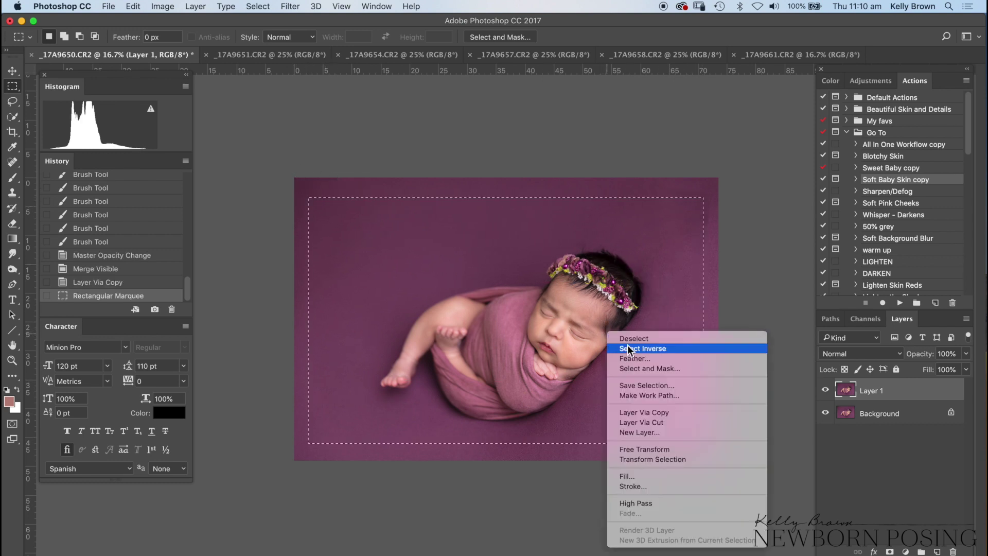
click(642, 359)
text(555)
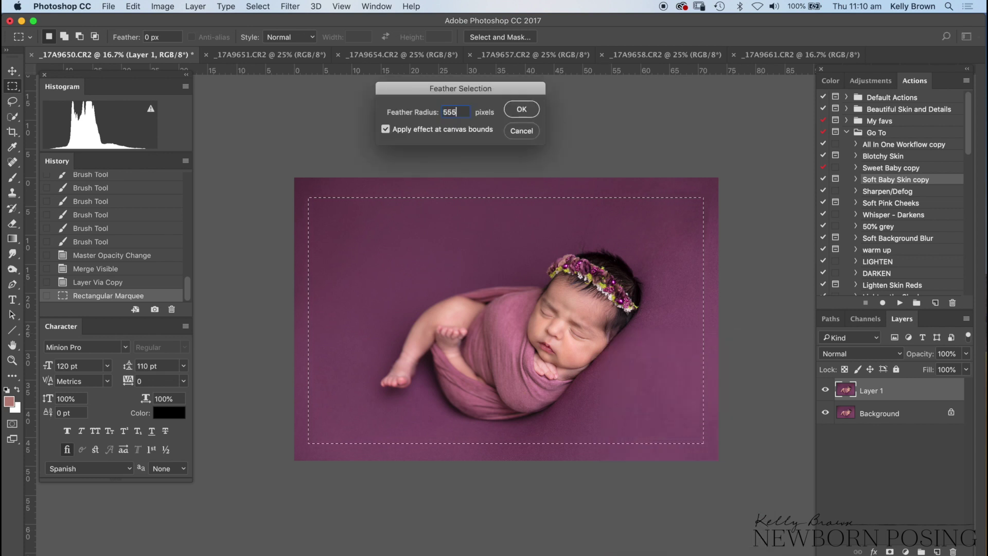
key(Return)
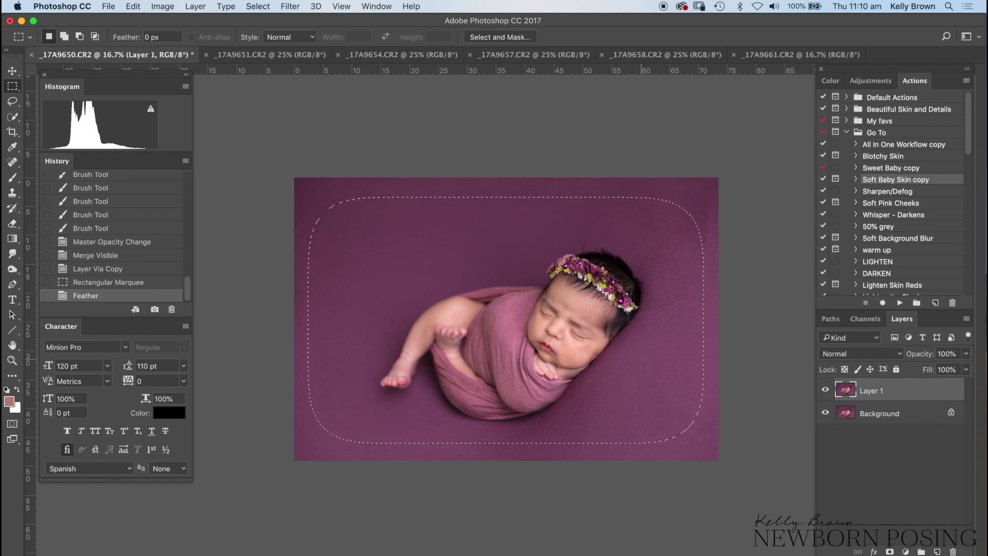
Invert the feathered selection, apply a Gaussian Blur to the photo's outer edges, and deselect.
right_click(521, 290)
click(555, 303)
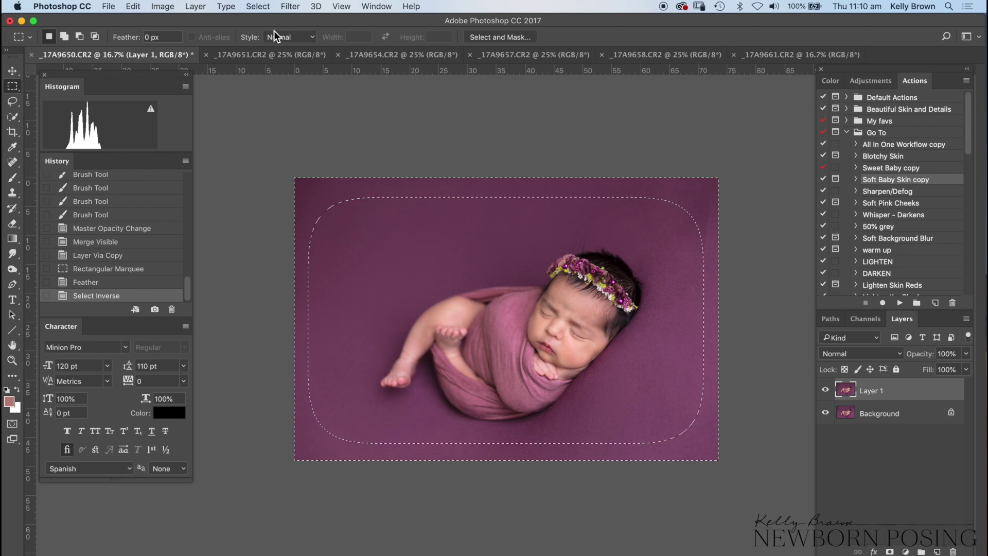
click(289, 6)
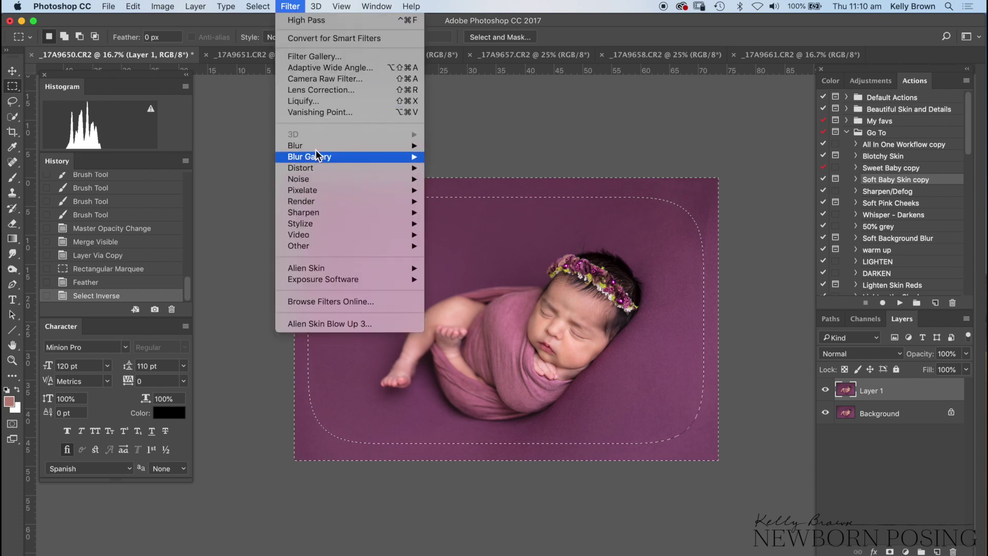
mouse_move(324, 146)
click(456, 190)
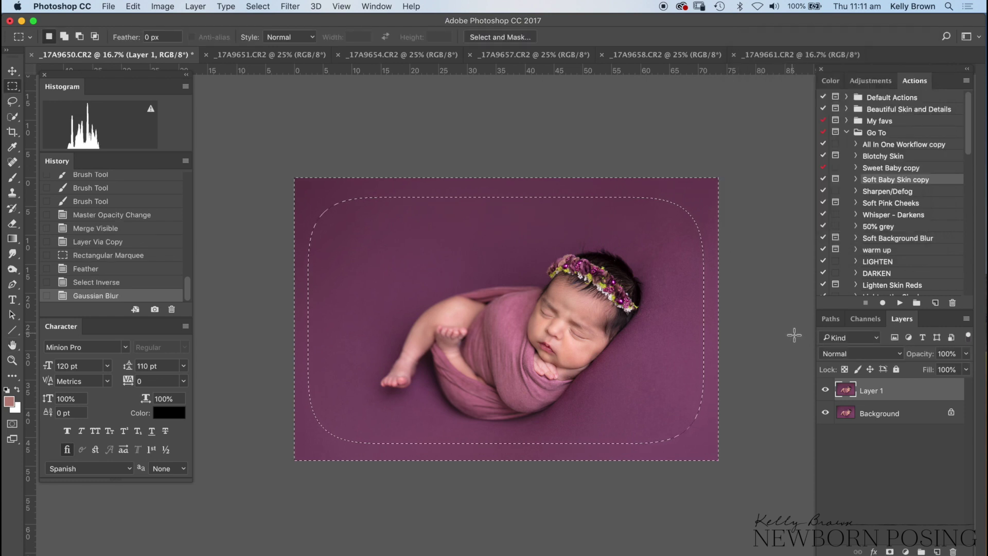
key(super+d)
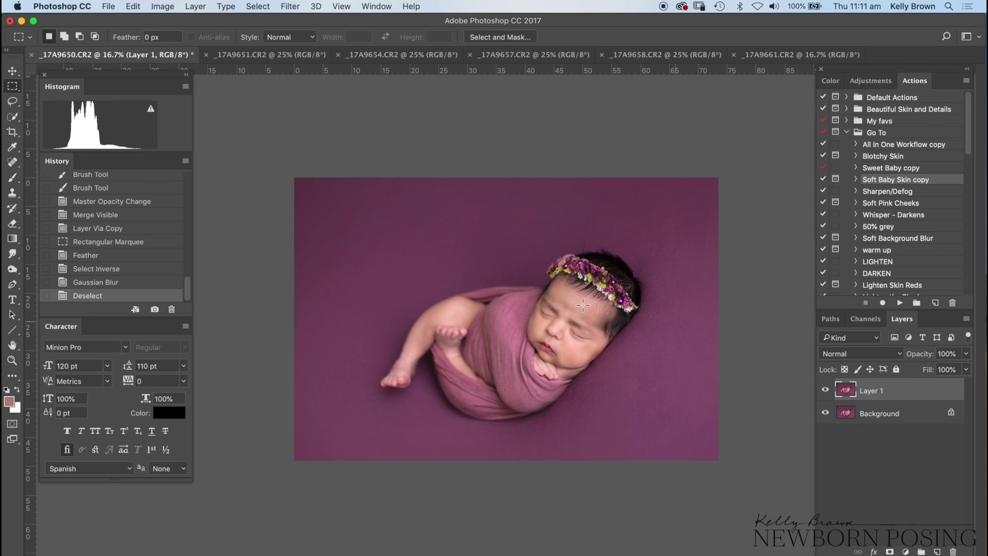
Merge the visible layers and duplicate the Background once, undoing the extra layer copy.
key(super+shift+e)
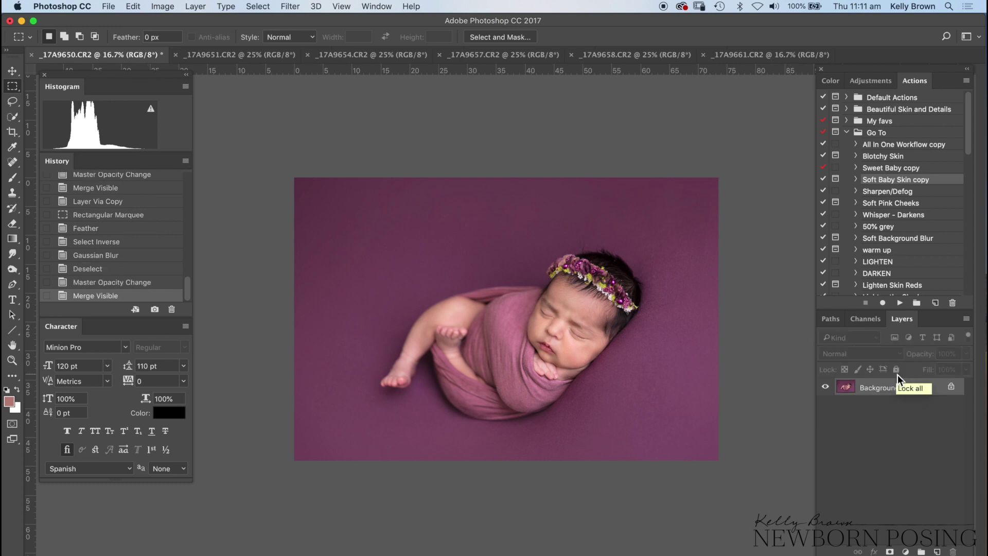
key(super+j)
key(super+j)
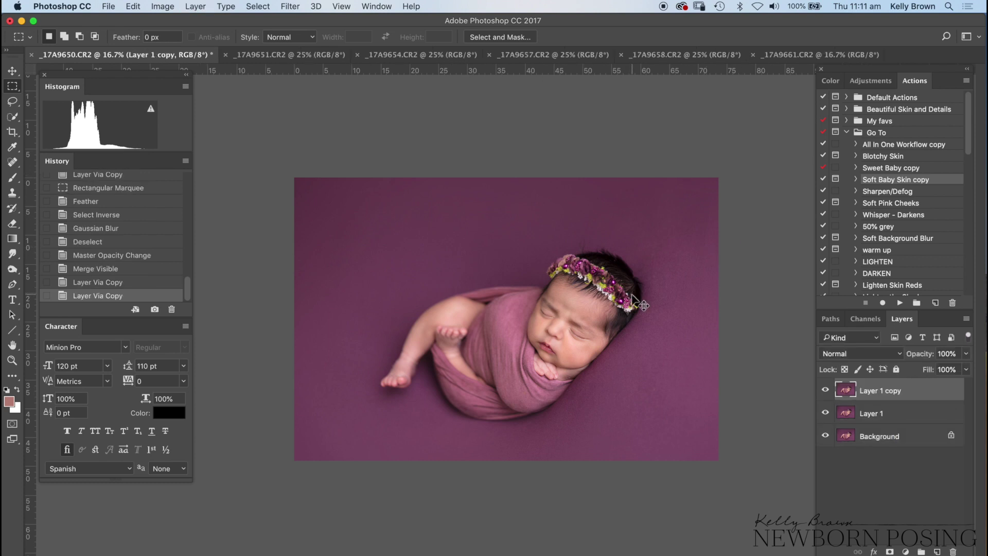
key(super+z)
Patch a flaw in the backdrop above and beside the baby's head with clean fabric using the Patch tool, and deselect.
key(super+plus)
key(super+plus)
key(super+plus)
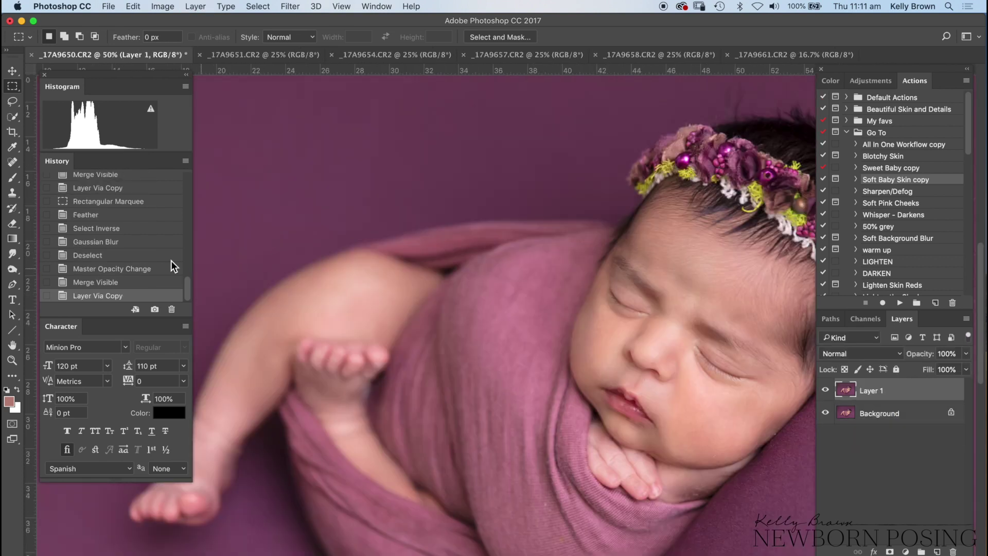
click(13, 163)
drag(16, 162, 82, 183)
mouse_move(703, 243)
mouse_down()
mouse_move(431, 311)
mouse_move(245, 396)
mouse_move(201, 451)
mouse_up()
drag(431, 331, 420, 342)
mouse_move(618, 180)
mouse_down()
mouse_move(576, 309)
mouse_move(581, 402)
mouse_move(620, 366)
mouse_up()
mouse_move(569, 448)
mouse_down()
mouse_move(536, 481)
mouse_move(536, 369)
mouse_move(539, 376)
mouse_move(489, 371)
mouse_move(491, 405)
mouse_up()
key(cmd+d)
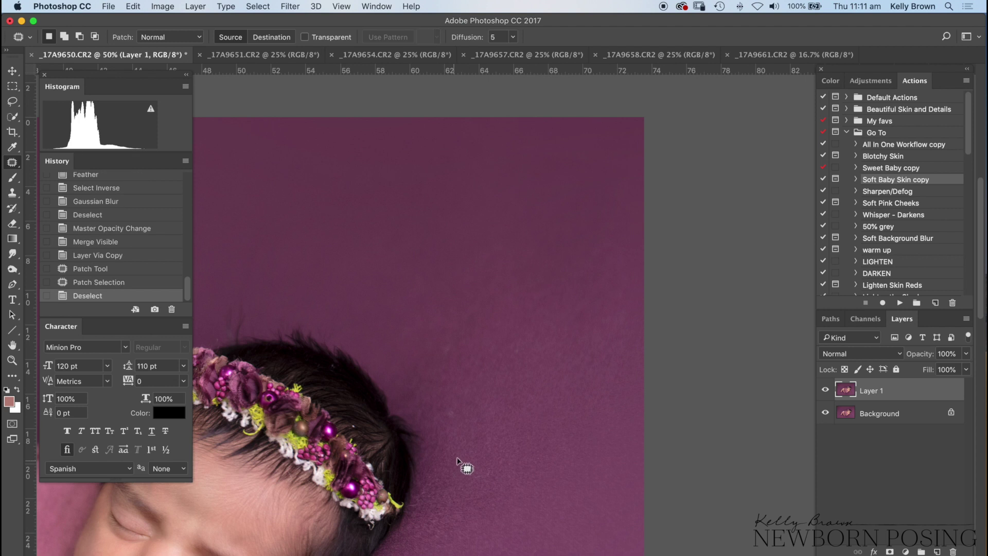
Patch the backdrop near the photo's upper-right corner with fabric from slightly lower down, and deselect.
mouse_move(611, 164)
mouse_down()
mouse_move(531, 137)
mouse_move(553, 176)
mouse_move(613, 177)
mouse_up()
drag(592, 170, 544, 235)
key(super+d)
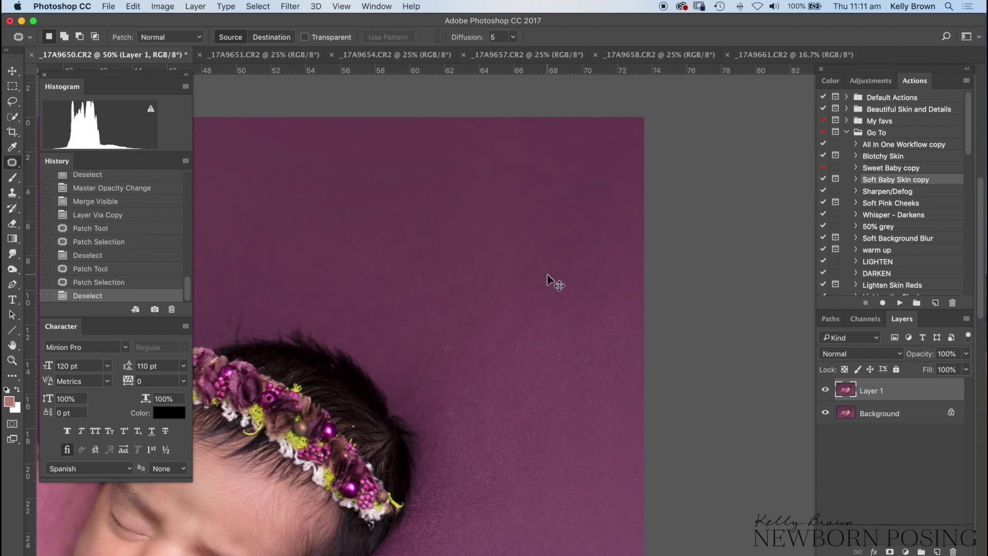
Merge the patched layer into the Background and duplicate the result as a new layer.
key(super+shift+e)
key(super+minus)
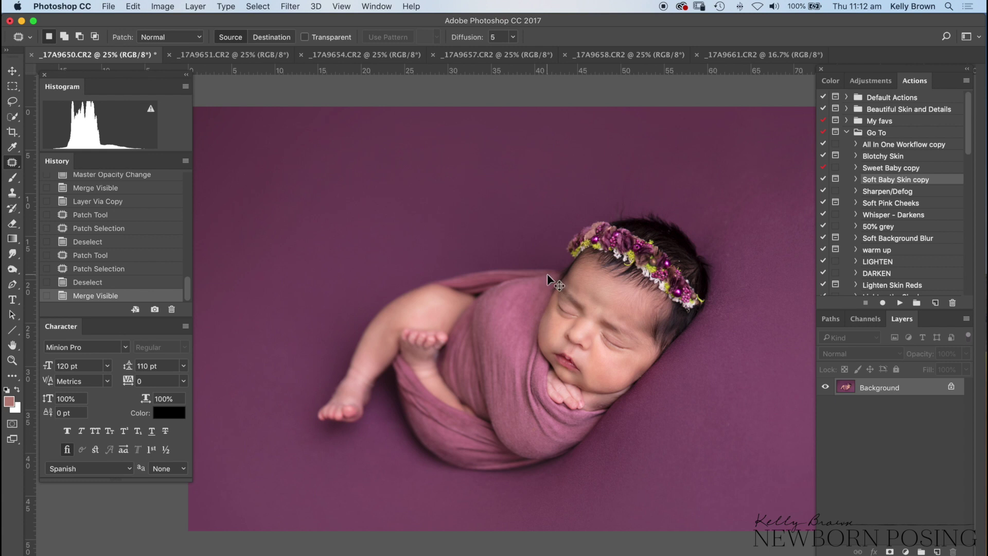
key(super+j)
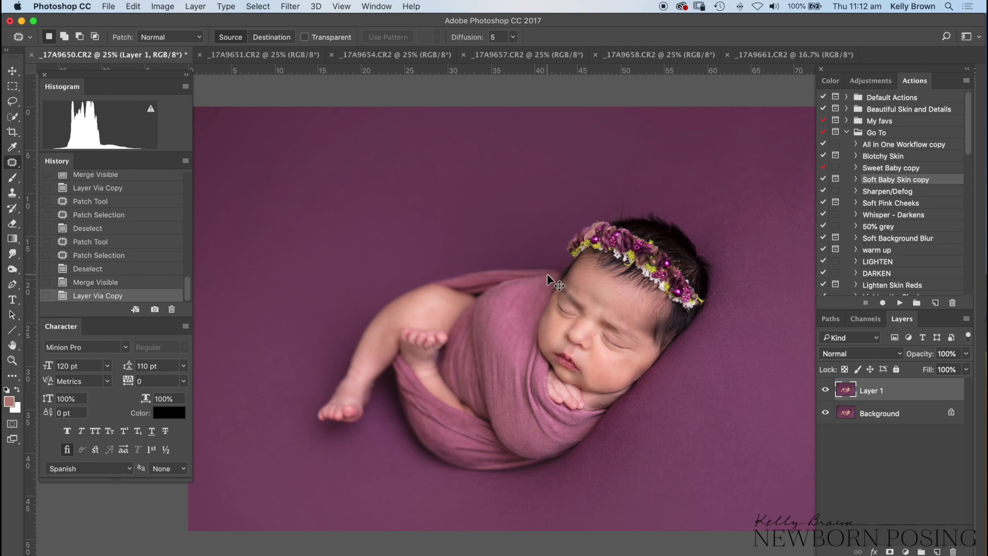
Apply Curves to Layer 1, setting the black point input to 11 and the white point input to 242.
key(super+m)
drag(430, 113, 816, 30)
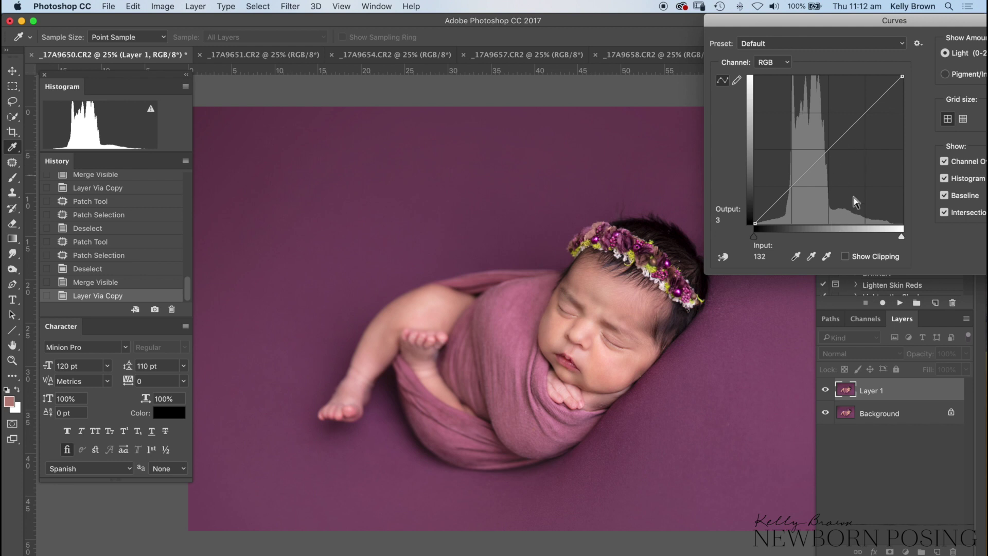
drag(901, 238, 941, 236)
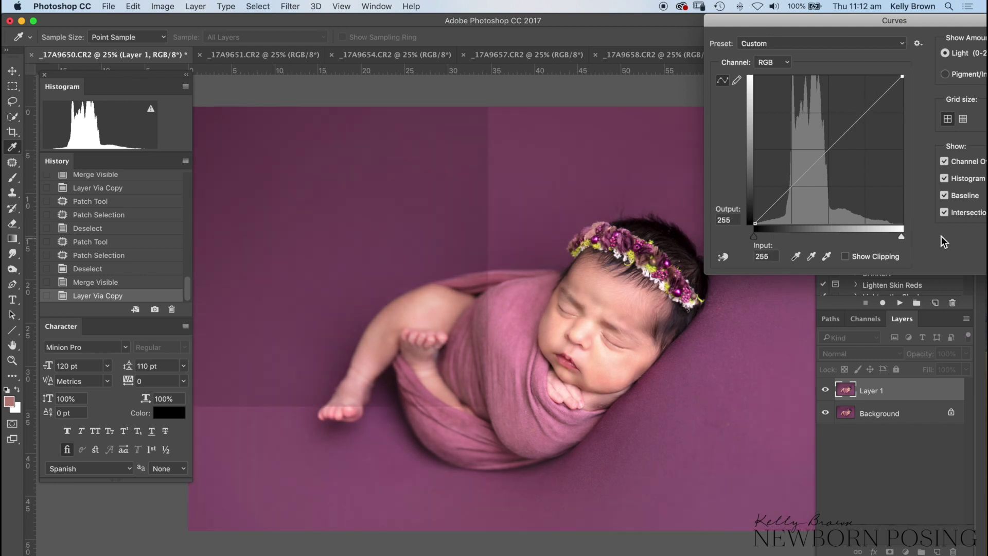
mouse_move(754, 237)
mouse_down()
mouse_move(783, 237)
mouse_move(754, 237)
mouse_up()
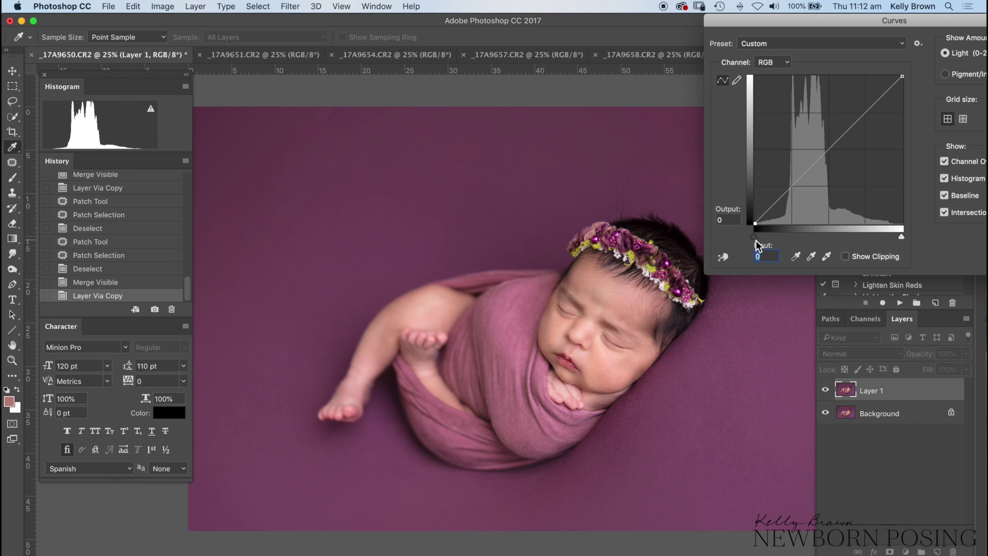
mouse_move(755, 237)
mouse_down()
mouse_move(807, 237)
mouse_move(765, 240)
mouse_up()
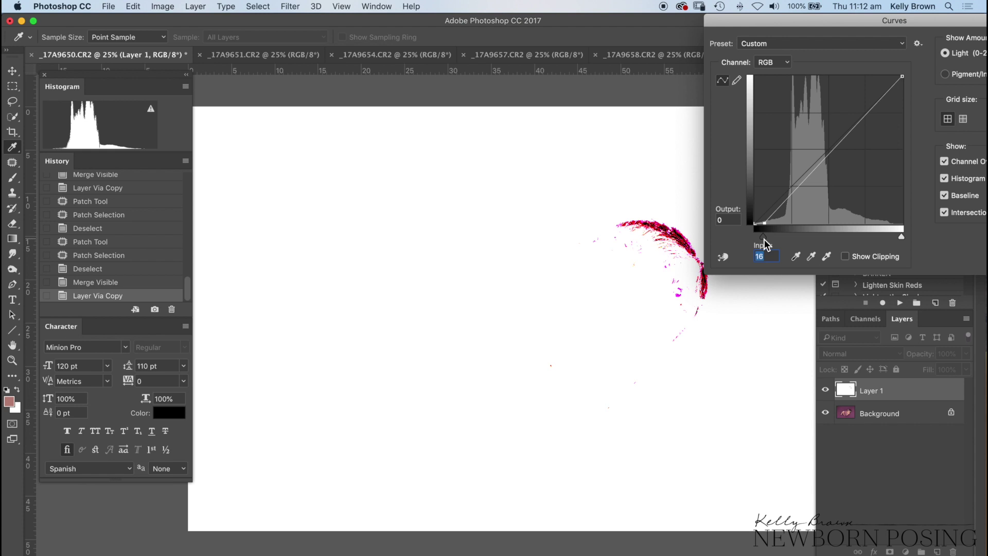
drag(764, 240, 764, 239)
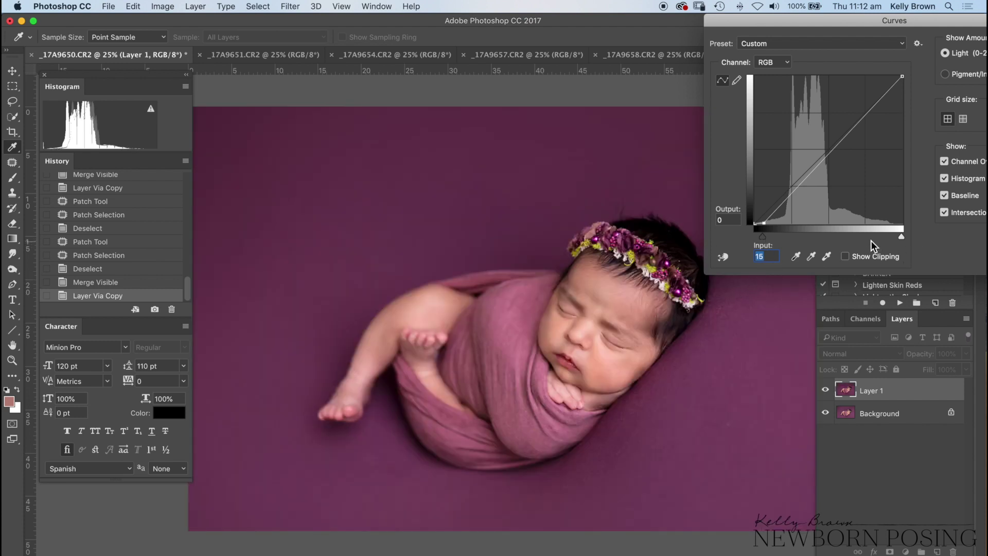
drag(763, 239, 767, 238)
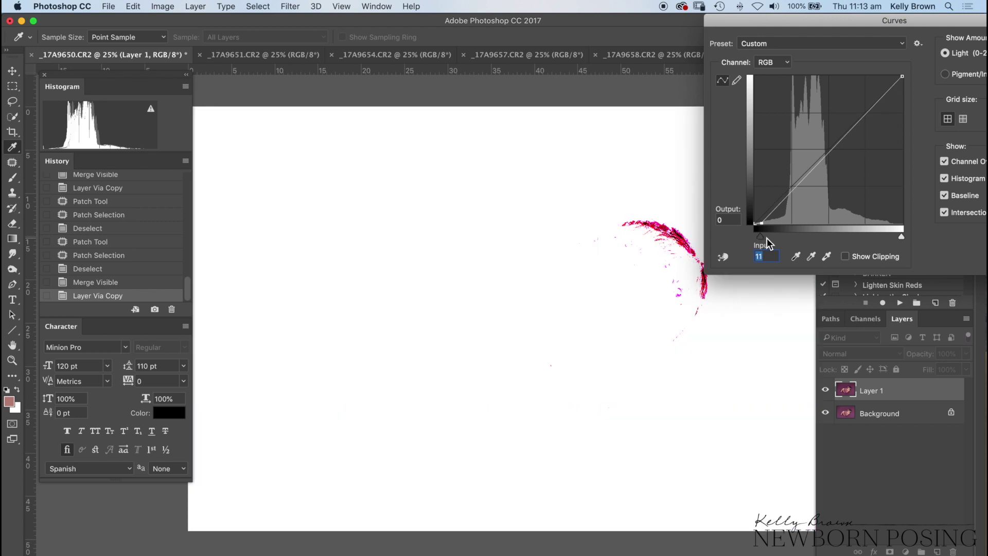
mouse_move(902, 236)
mouse_down()
mouse_move(875, 240)
mouse_move(895, 239)
mouse_up()
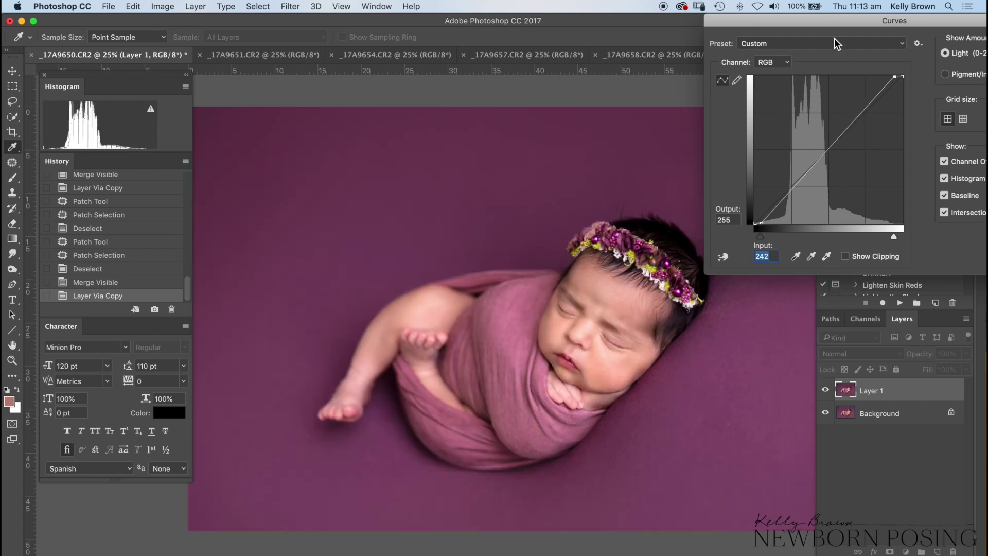
key(Return)
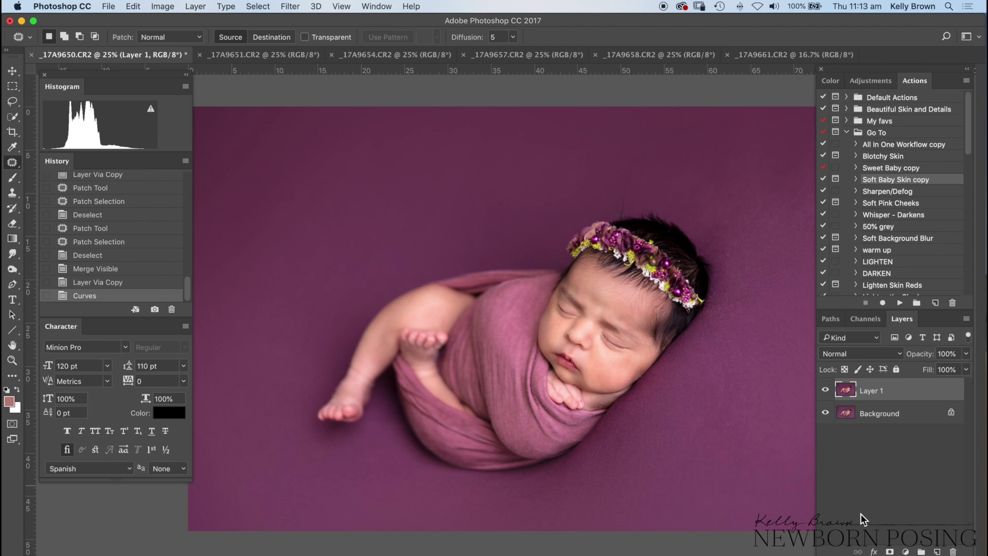
Hide Layer 1 with an inverted mask, and paint white over the baby and wrap with a 300 px brush to reveal the Curves adjustment.
click(890, 552)
key(super+i)
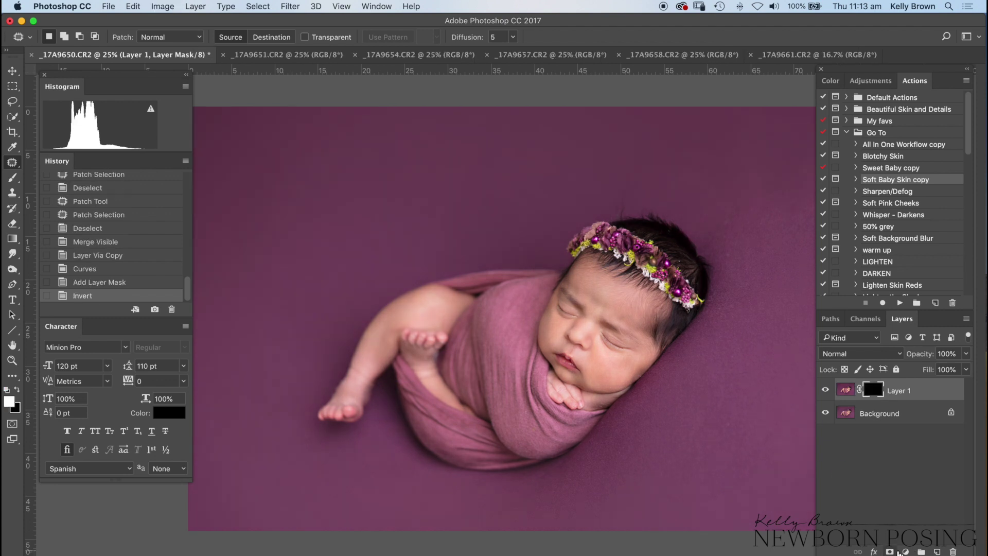
click(13, 177)
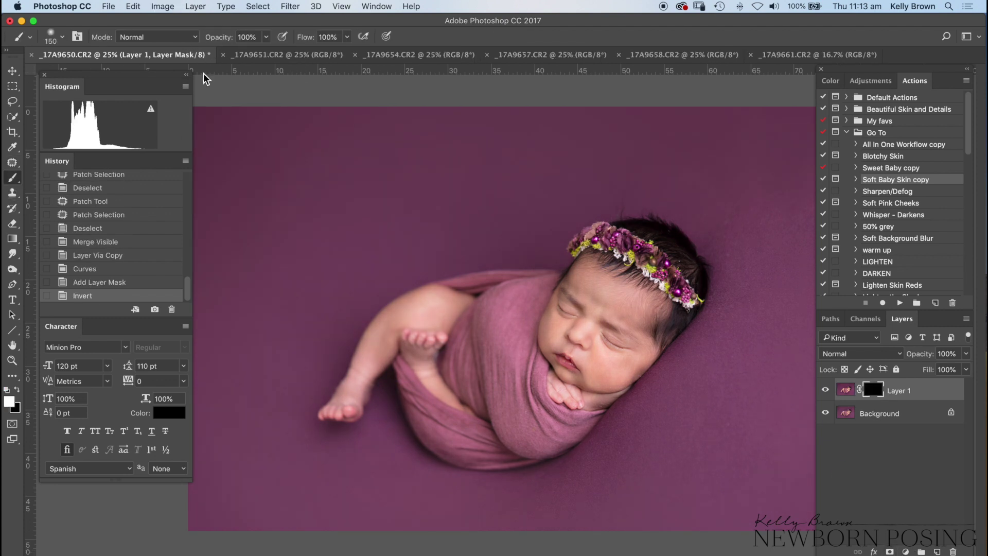
key(bracketright)
key(bracketright)
key(bracketright)
key(bracketright)
key(bracketright)
key(bracketright)
key(bracketright)
mouse_move(600, 283)
mouse_down()
mouse_move(616, 298)
mouse_move(607, 332)
mouse_move(561, 325)
mouse_move(560, 360)
mouse_move(579, 363)
mouse_move(601, 395)
mouse_up()
drag(507, 347, 495, 362)
drag(404, 323, 433, 322)
mouse_move(426, 363)
mouse_down()
mouse_move(375, 382)
mouse_move(344, 409)
mouse_move(381, 386)
mouse_up()
mouse_move(399, 329)
mouse_down()
mouse_move(439, 315)
mouse_move(453, 338)
mouse_up()
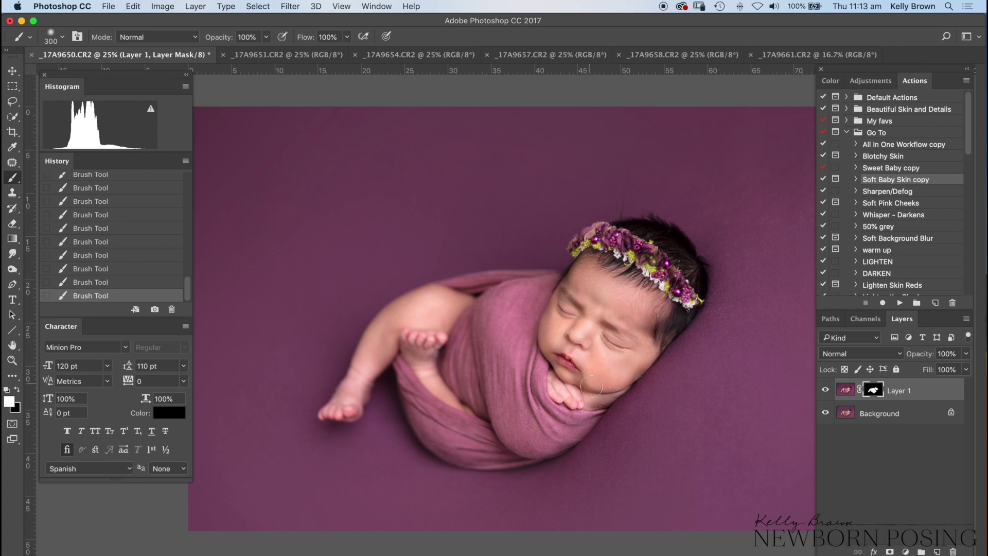
Compare the photo with and without the masked Curves adjustment by switching Layer 1's visibility.
click(826, 392)
click(826, 394)
click(826, 392)
click(826, 393)
click(827, 392)
key(super+minus)
click(826, 391)
click(827, 391)
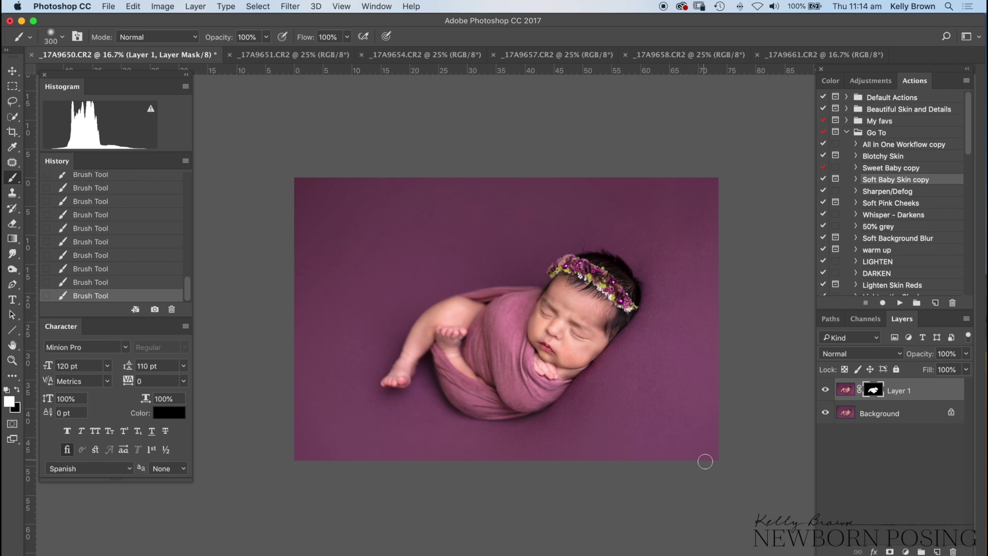
Merge the visible layers, and compare the original _17A9650.CR2 history state with Snapshot 1, ending on Snapshot 1.
key(shift+super+e)
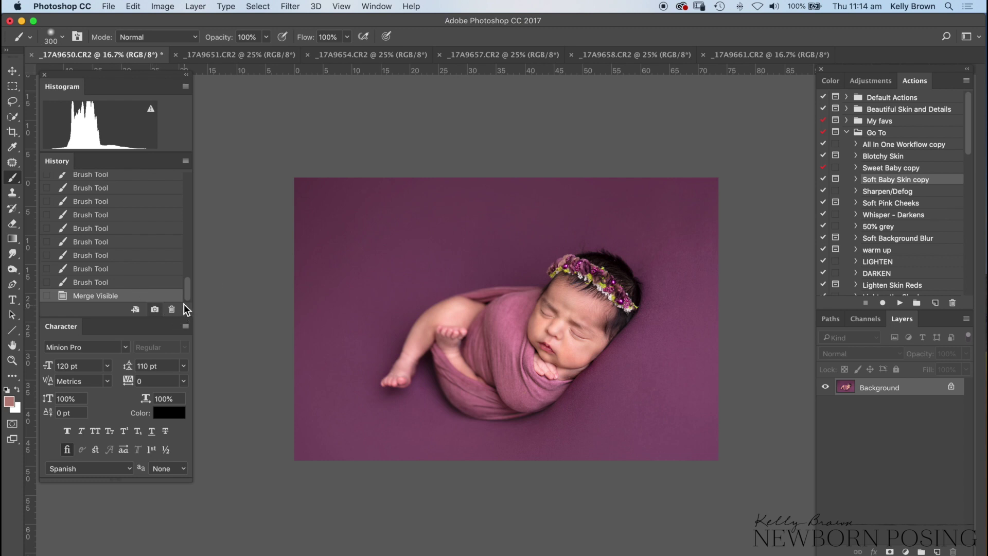
scroll(192, 264, up, 1)
drag(192, 264, 183, 178)
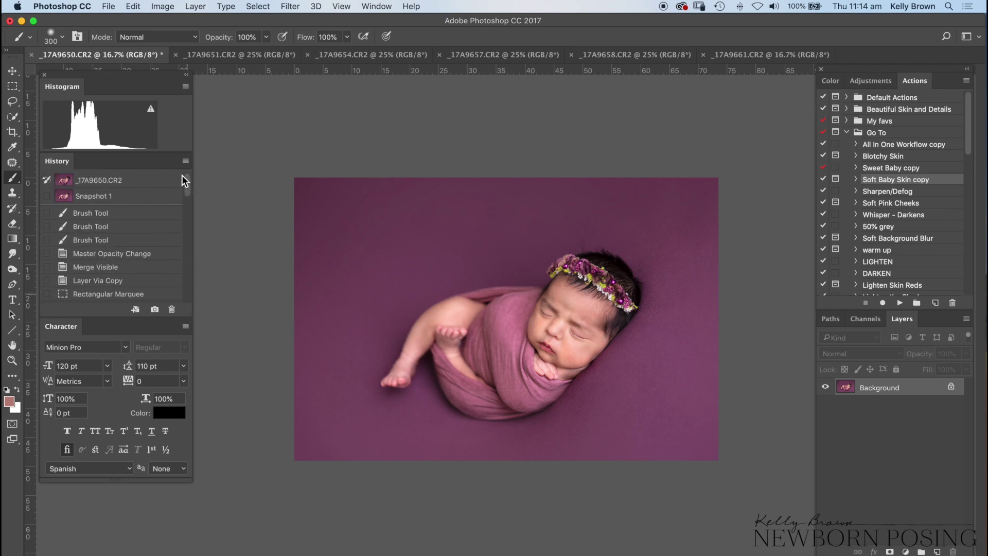
click(155, 181)
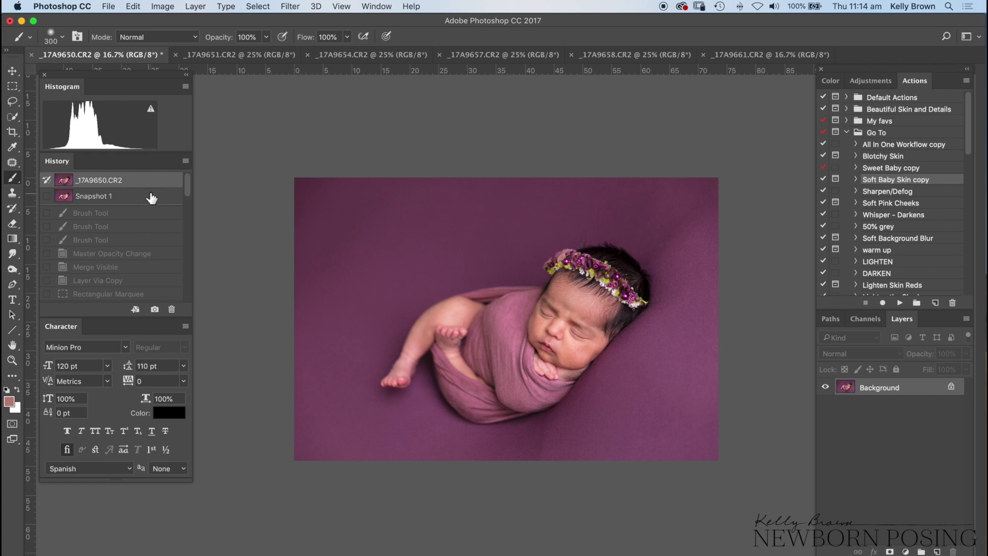
click(147, 197)
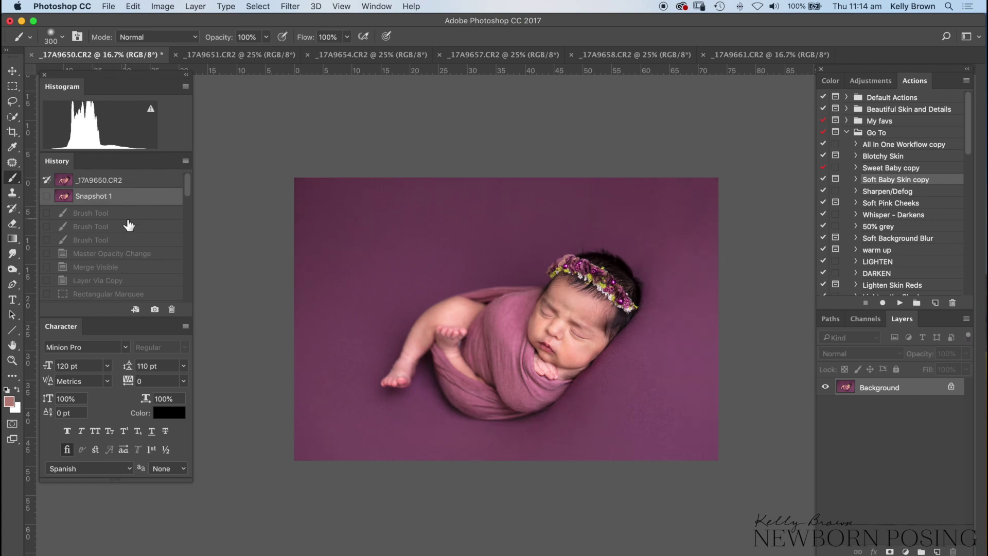
Duplicate the Background as a new layer for retouching the baby's skin.
key(super+j)
key(super+equal)
key(super+equal)
key(super+equal)
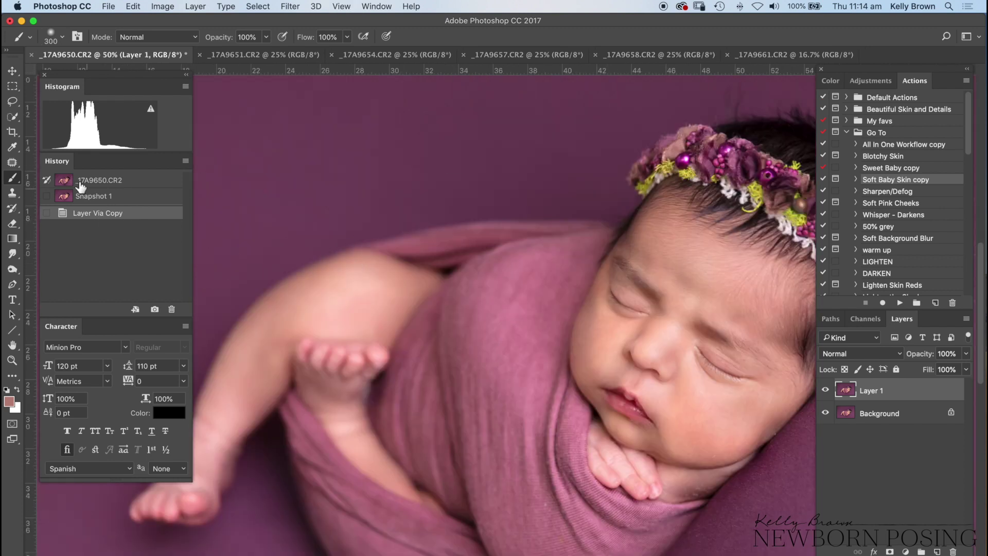
Heal small blemishes around the baby's jaw and neck with the Spot Healing Brush at 15 px.
click(13, 162)
click(59, 163)
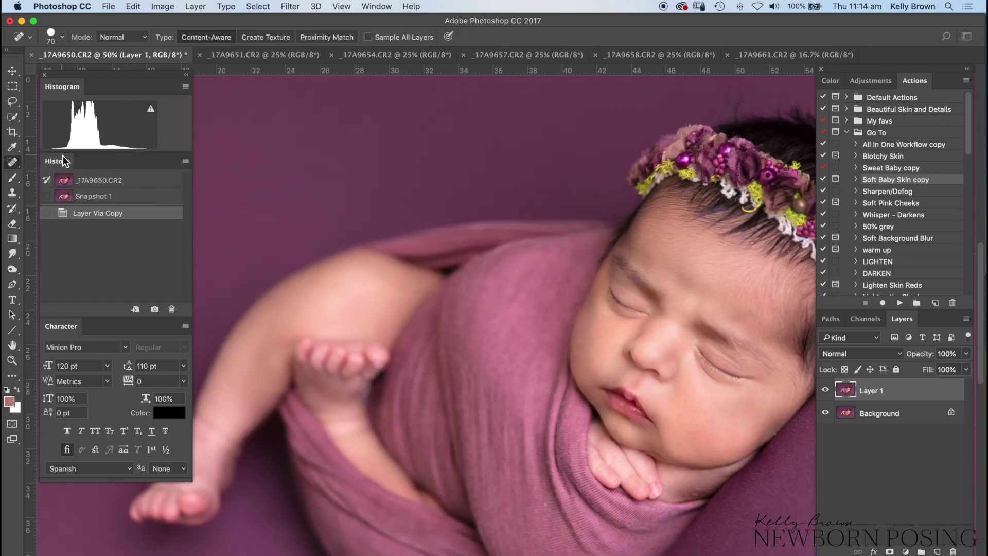
key(super+equal)
key(super+equal)
mouse_move(556, 273)
mouse_down()
mouse_move(445, 232)
mouse_move(404, 117)
mouse_up()
key(bracketleft)
key(bracketleft)
click(650, 396)
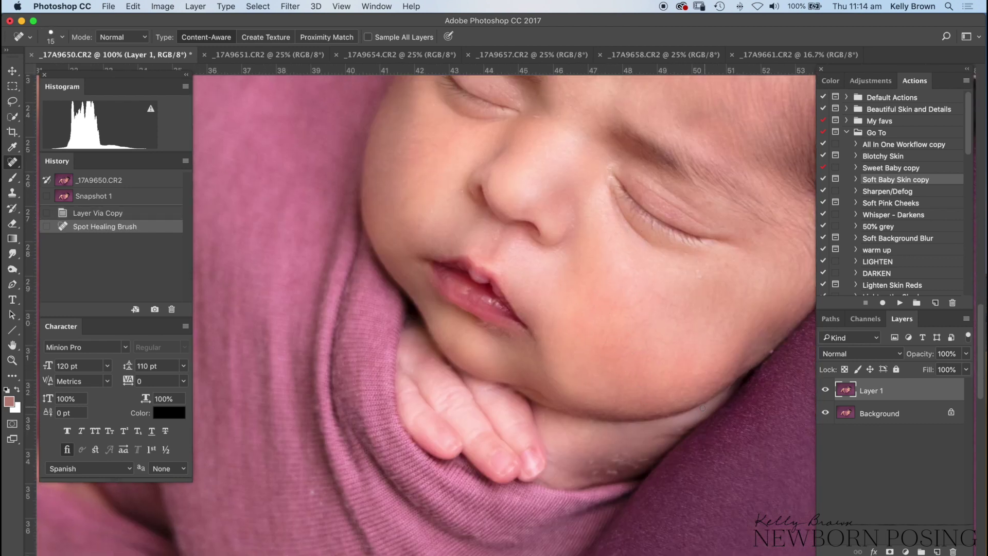
click(652, 424)
Spot-heal the specks on the wrap with a 30 px brush and the flaky skin below the chin with a 20 px brush.
scroll(332, 427, down, 3)
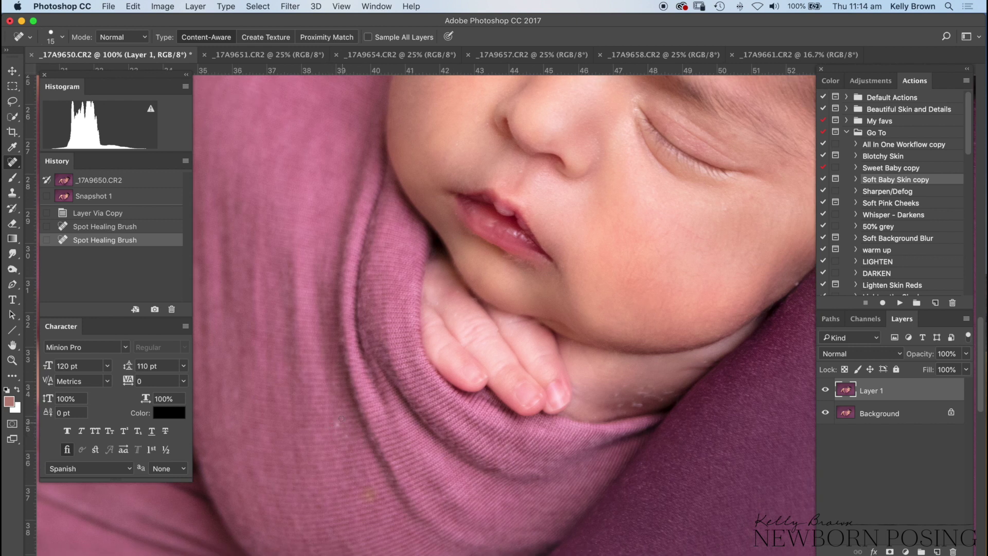
click(339, 425)
click(342, 374)
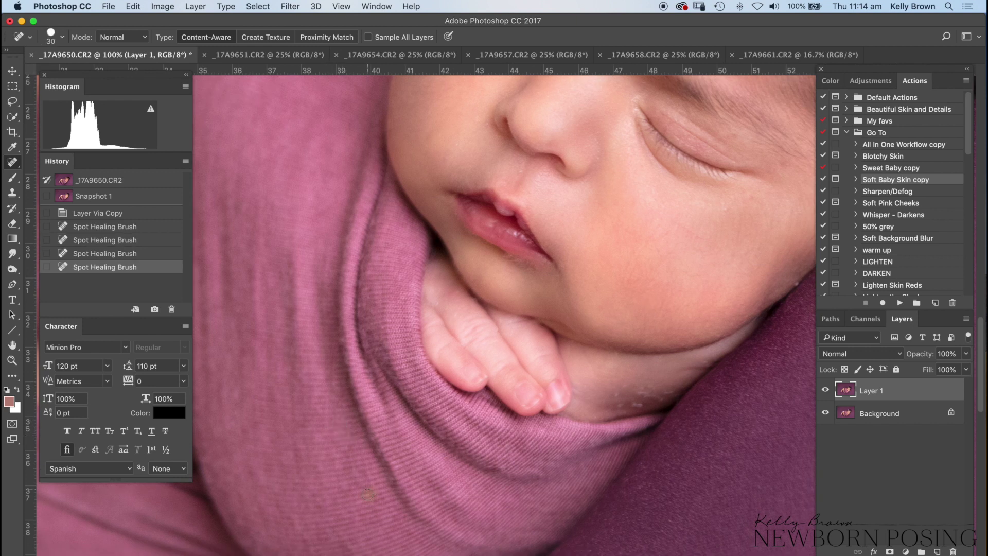
key(bracketleft)
click(639, 388)
Spot-heal the skin beside the baby's nose at 20 px and the marks on the backdrop beside the hair at 35 px.
scroll(332, 298, right, 3)
scroll(333, 298, left, 5)
scroll(515, 154, up, 5)
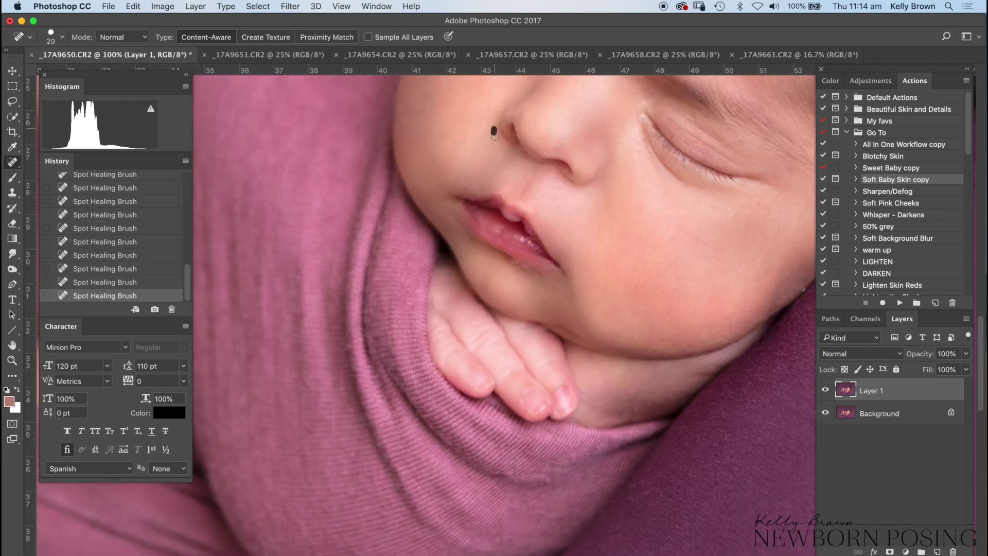
scroll(514, 99, right, 4)
scroll(589, 205, up, 5)
scroll(584, 313, right, 4)
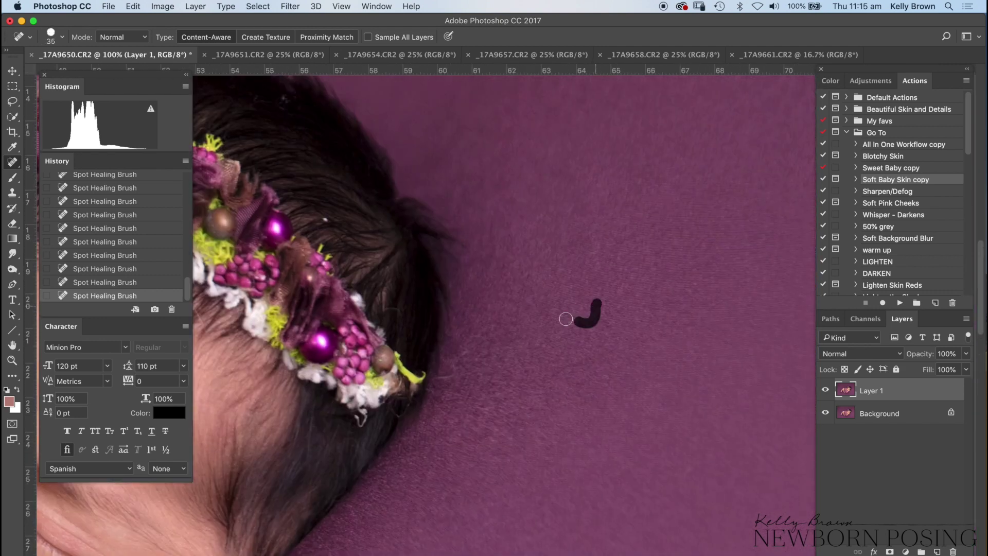
Patch the uneven skin on the forehead above the eyebrows with the Patch tool, fade the patch, and deselect.
scroll(566, 298, left, 2)
scroll(545, 283, down, 5)
key(shift+j)
mouse_move(411, 183)
mouse_down()
mouse_move(540, 249)
mouse_move(547, 219)
mouse_up()
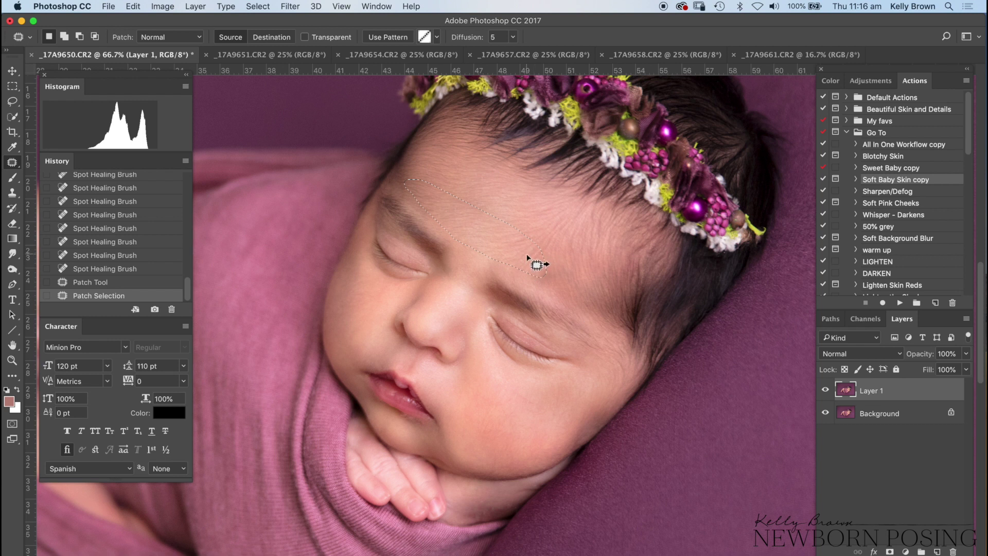
key(super+shift+f)
click(592, 91)
key(super+d)
Patch another uneven area of the baby's face with nearby skin, leaving the patch unfaded, and clear the selection.
scroll(566, 392, up, 2)
mouse_move(445, 266)
mouse_down()
mouse_move(489, 321)
mouse_move(446, 268)
mouse_up()
drag(466, 301, 466, 361)
key(super+shift+f)
key(Escape)
key(super+d)
drag(408, 225, 426, 242)
key(super+d)
Compare the photo with and without the healed and patched skin by switching Layer 1's visibility.
key(super+0)
click(825, 391)
click(826, 390)
click(825, 390)
click(826, 390)
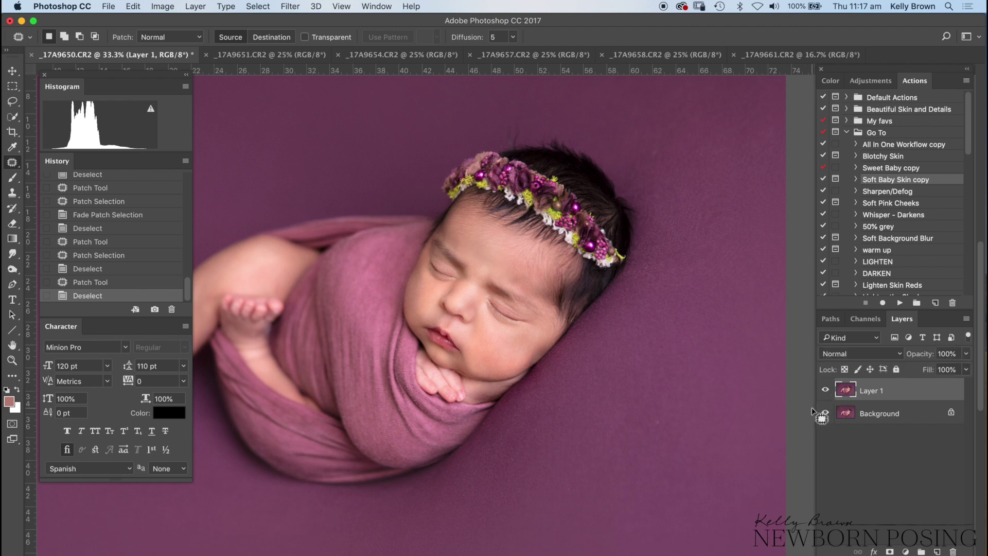
Merge the visible layers and switch to the _17A9651.CR2 photo.
key(super+minus)
key(super+minus)
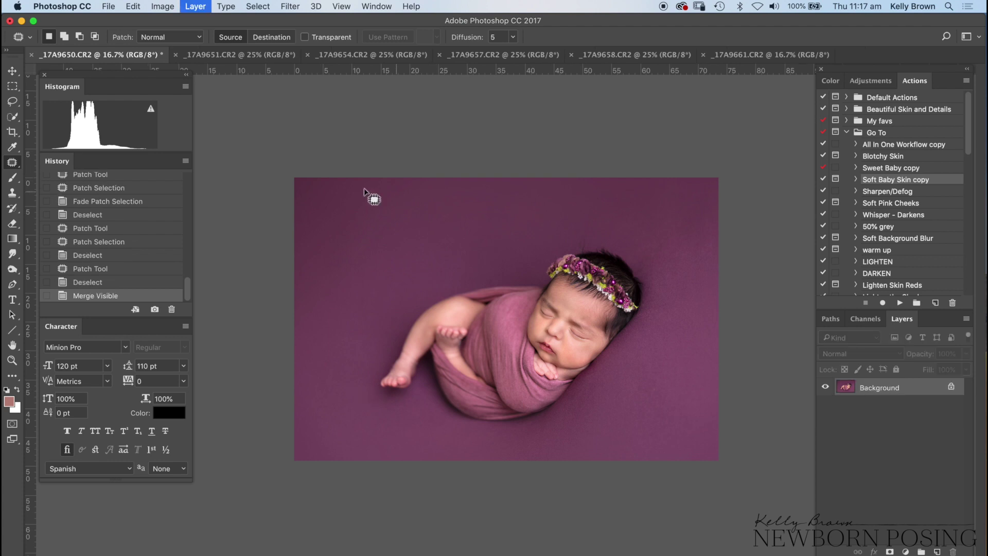
click(224, 55)
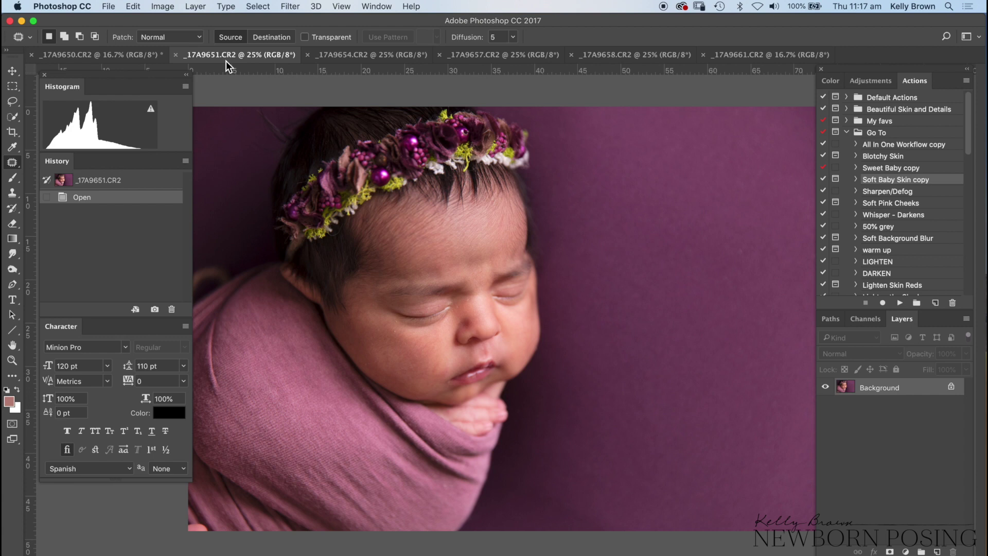